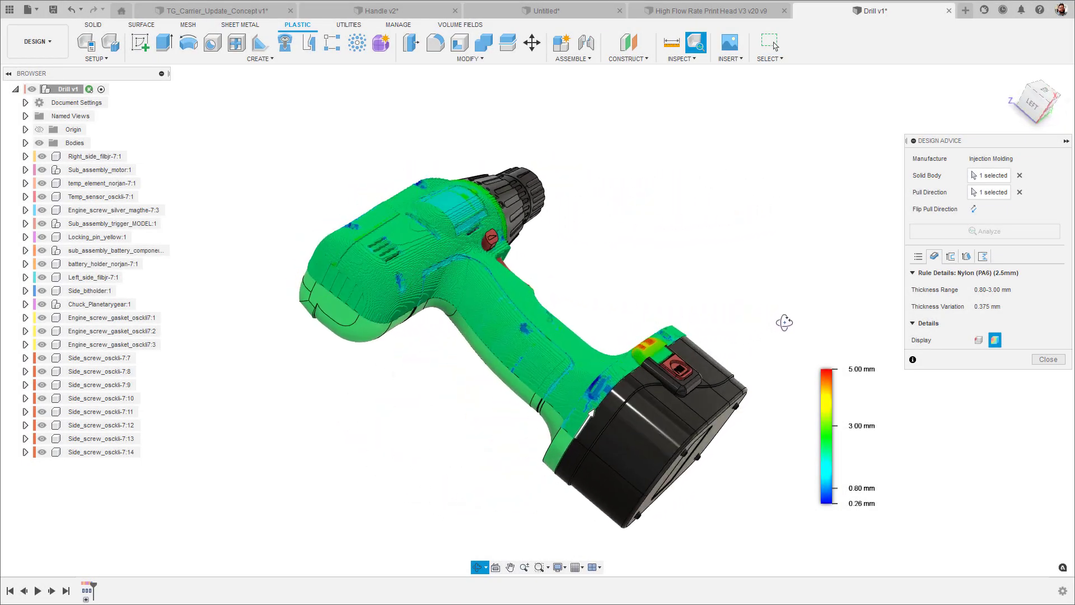
Step: Display the wall thickness alerts on the drill housing in Design Advice, limited to the Too Thick alert type
key(Escape)
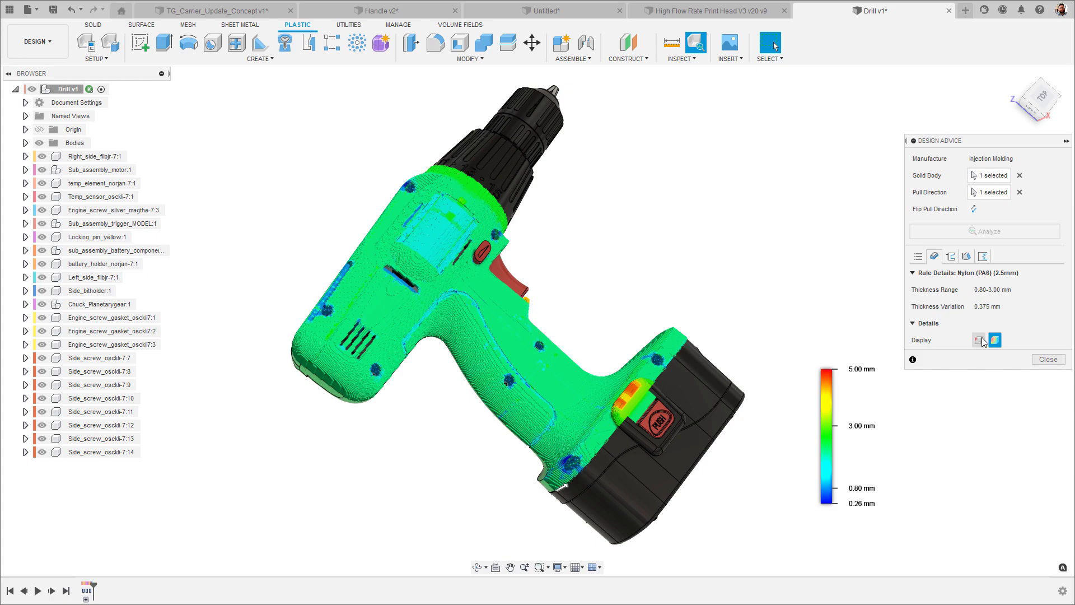
click(980, 339)
click(1011, 356)
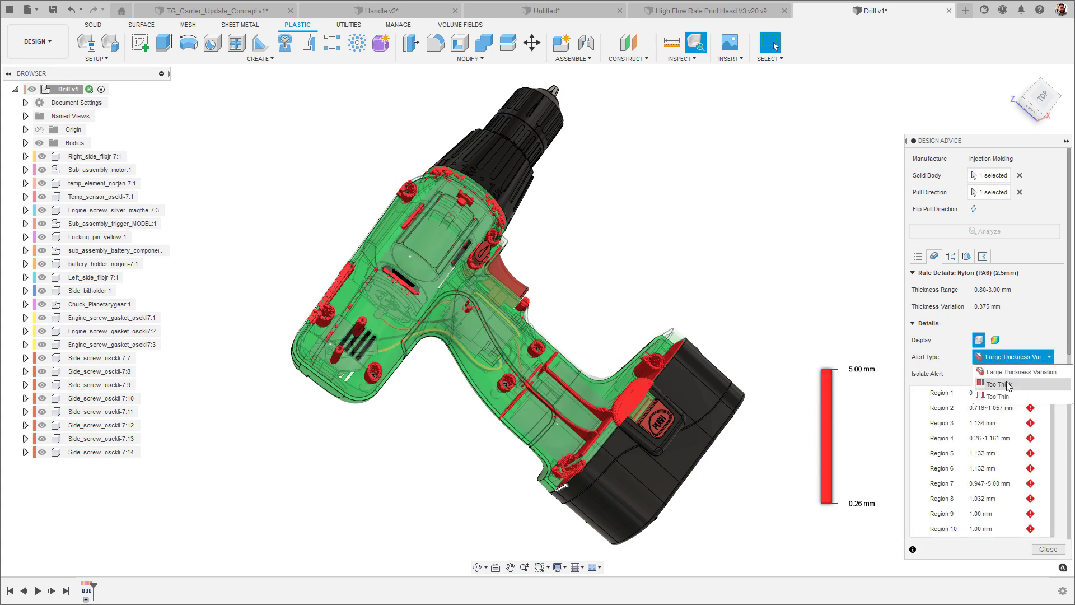
click(1008, 385)
shift+middle_drag(650, 278, 631, 294)
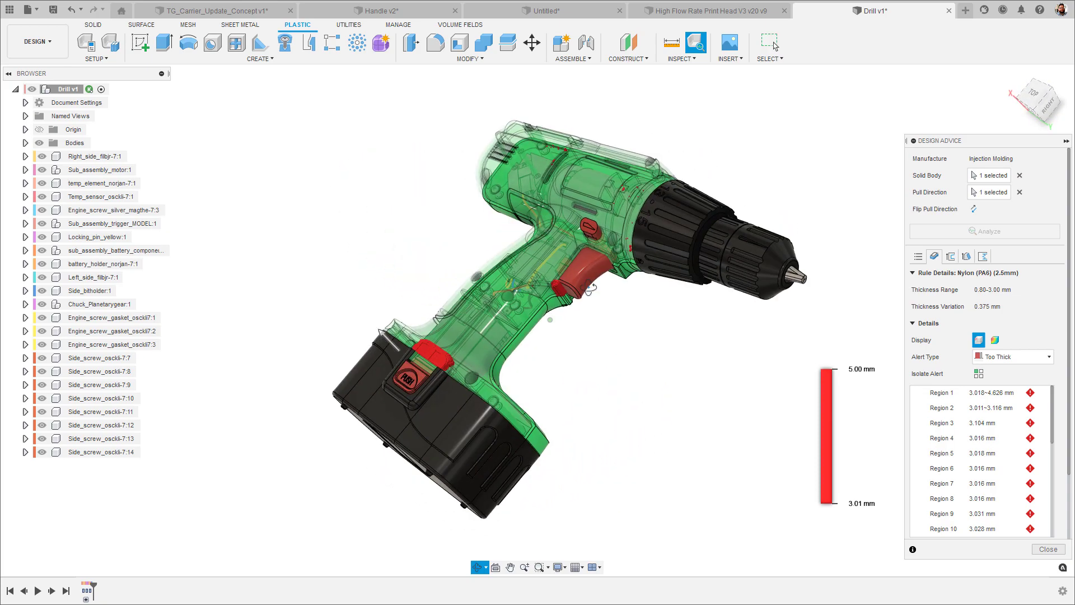
click(1024, 358)
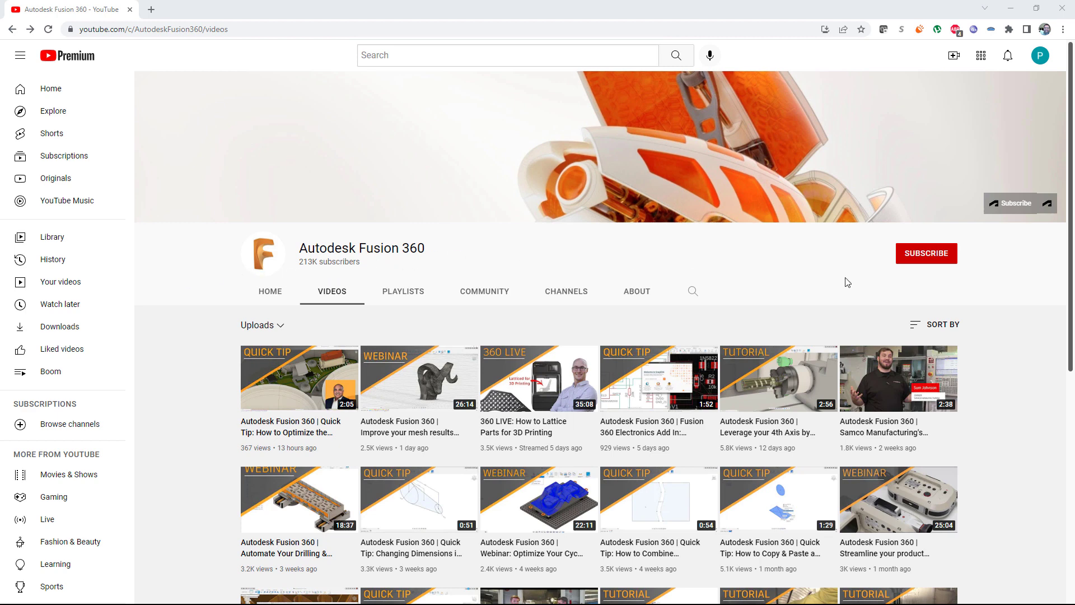
Step: Switch to YouTube, subscribe to the Autodesk Fusion 360 channel with all notifications, and browse its uploaded videos
click(927, 256)
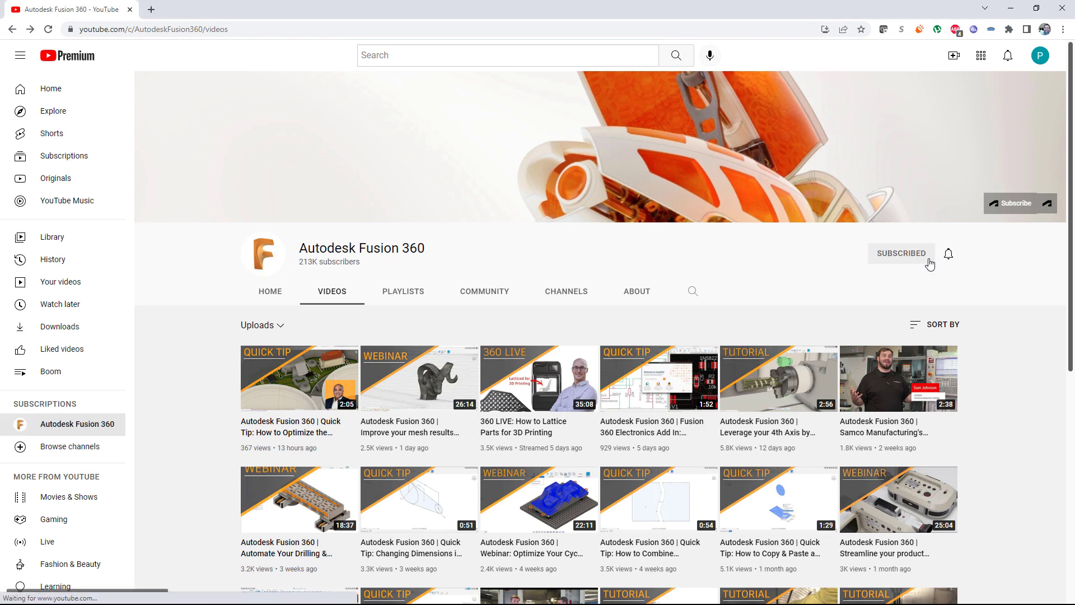
click(948, 256)
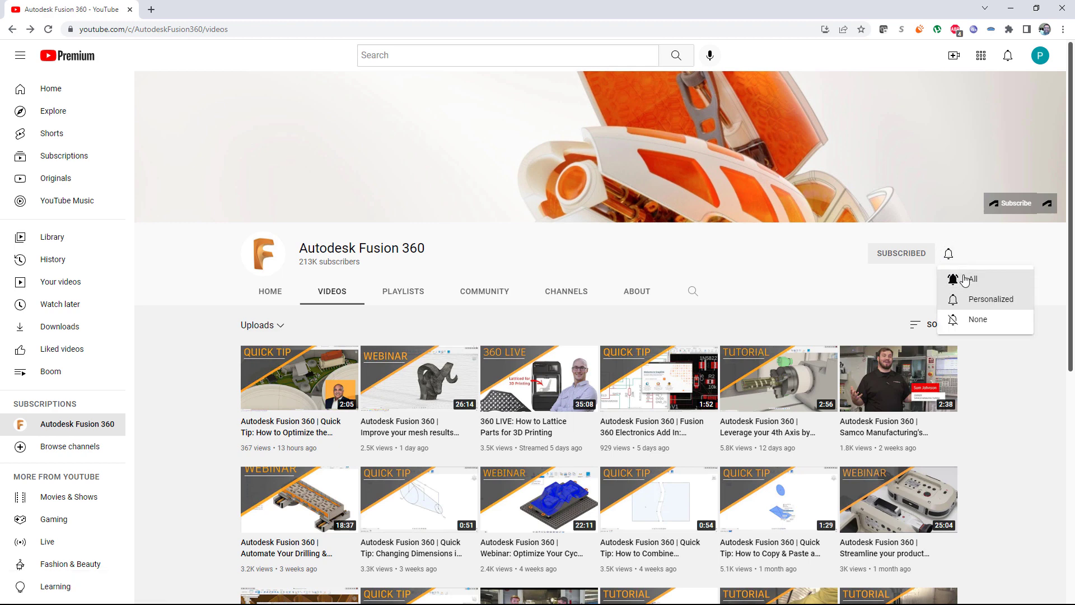
click(963, 278)
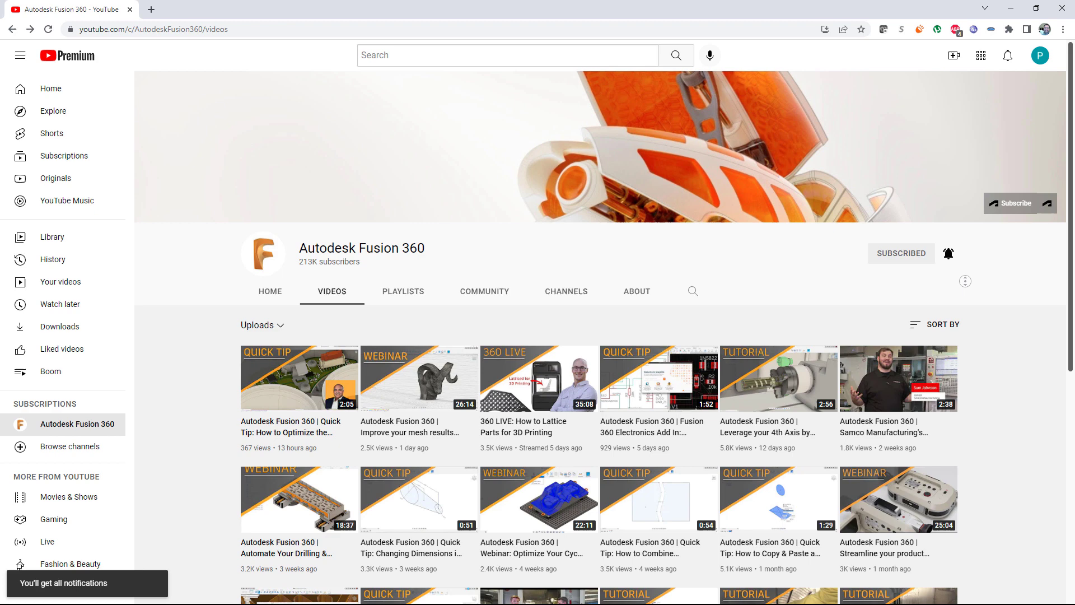
scroll(604, 325, down, 2)
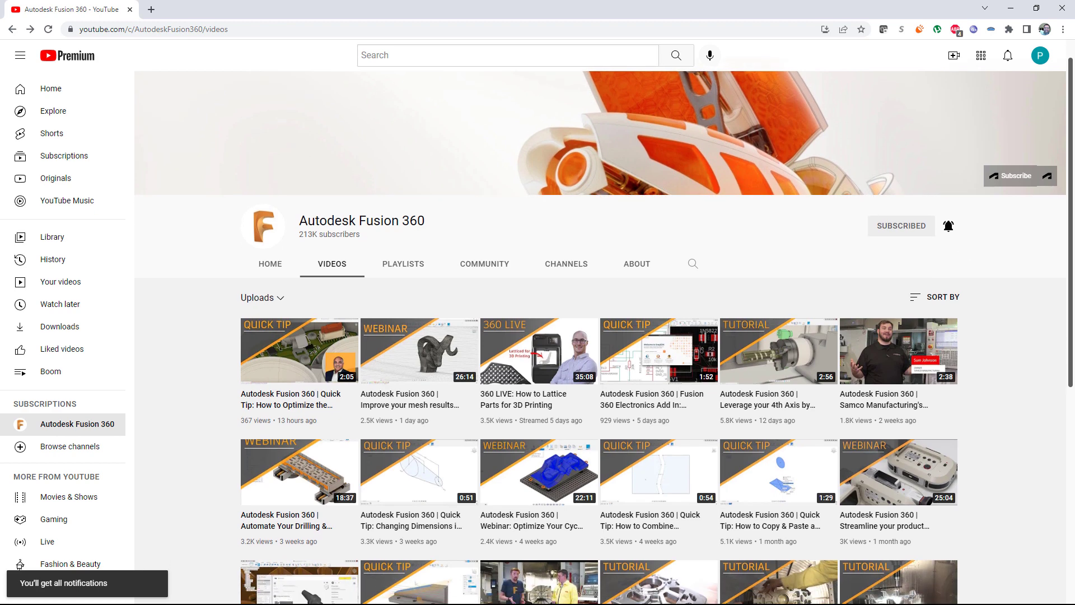
scroll(604, 325, down, 3)
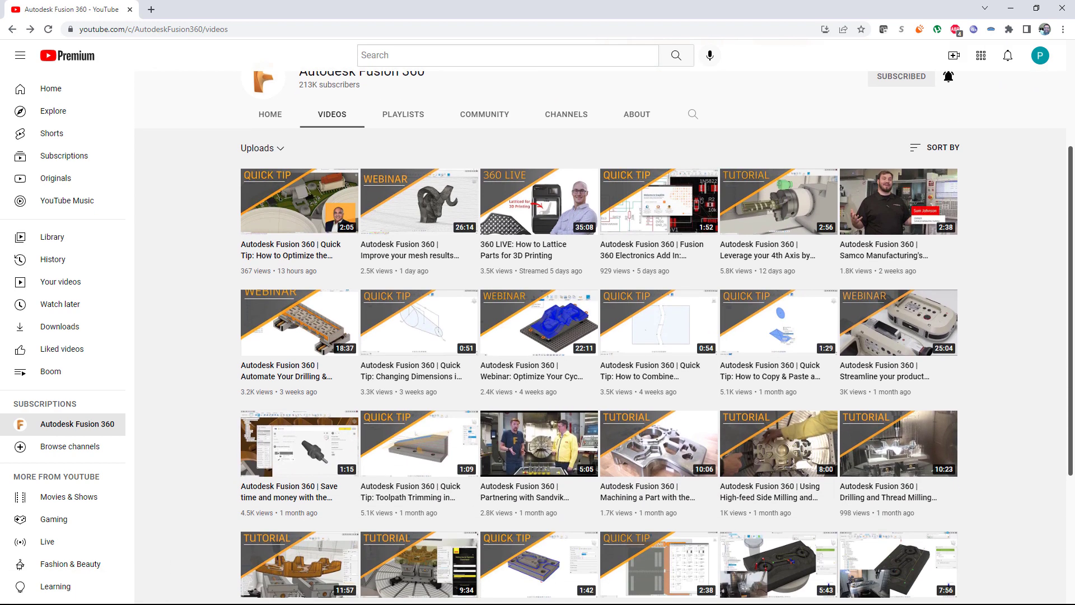
scroll(604, 325, down, 3)
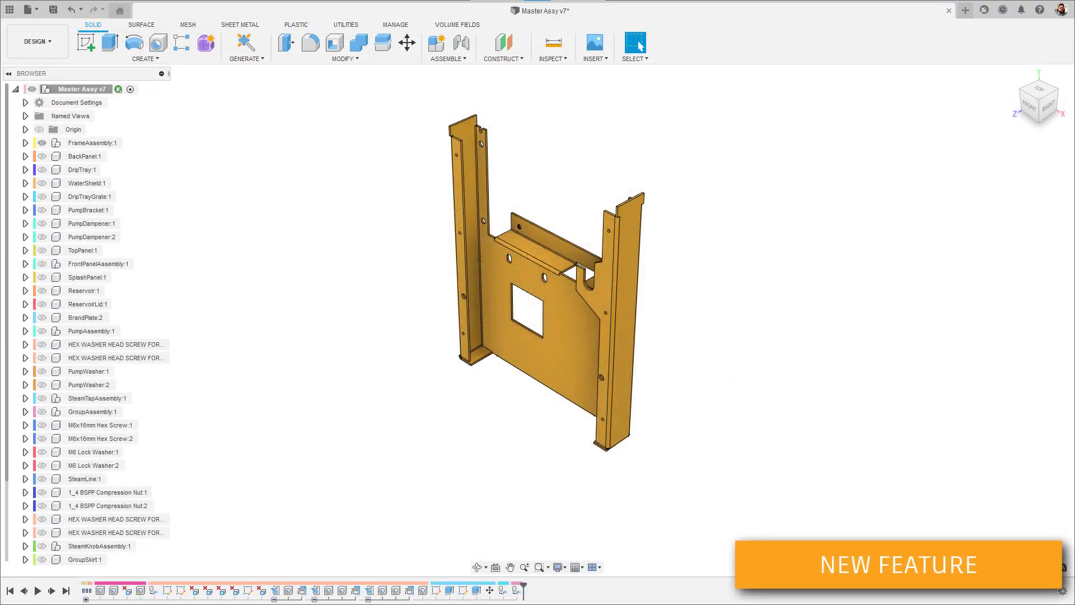
Step: Switch to Fusion 360, activate the VerticalFrame component inside FrameAssembly, and open its flat pattern
click(26, 143)
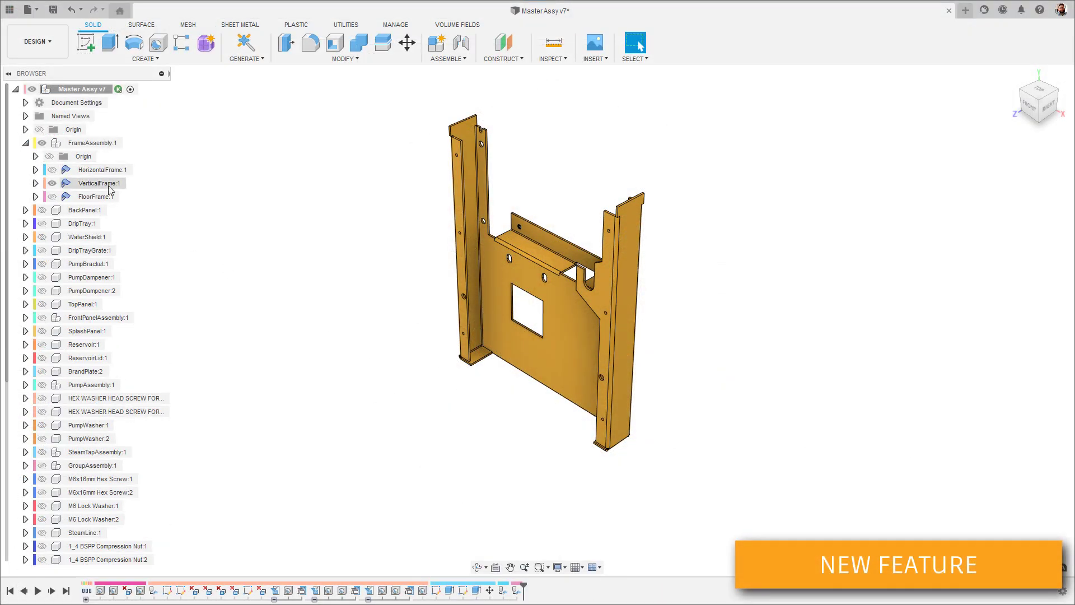
click(134, 185)
click(34, 185)
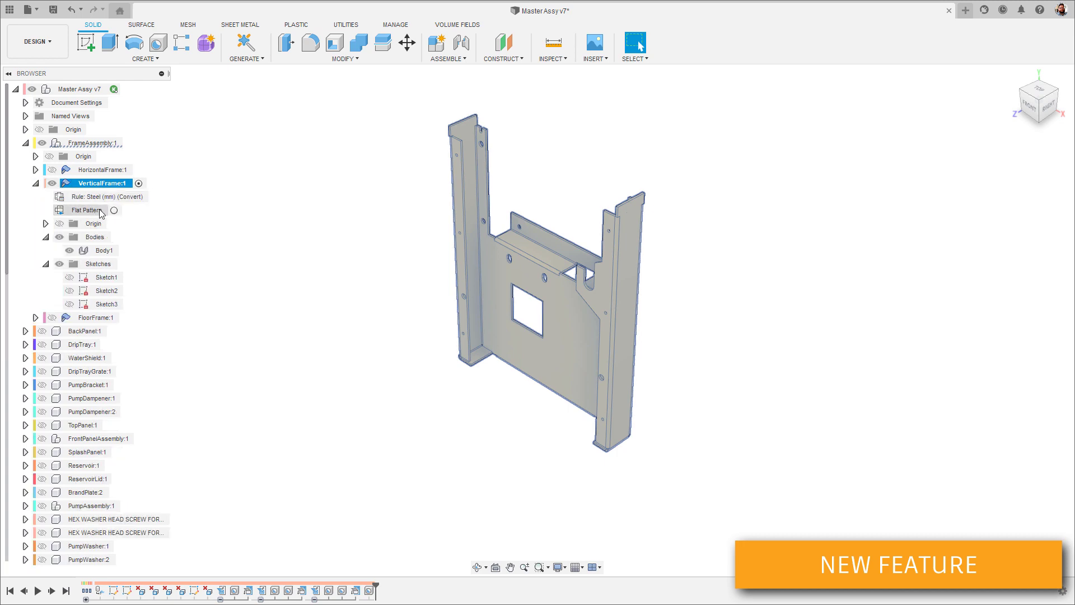
double_click(98, 210)
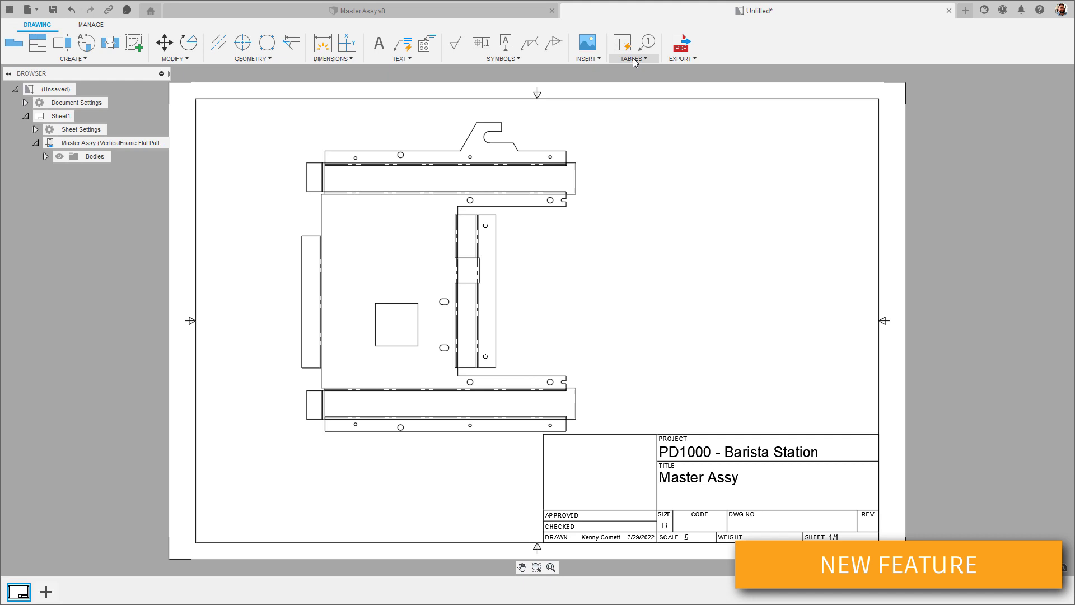
Step: Insert a hole table arranged by position, with its origin at the flat pattern's lower-left corner, in the sheet's upper-right corner
click(634, 59)
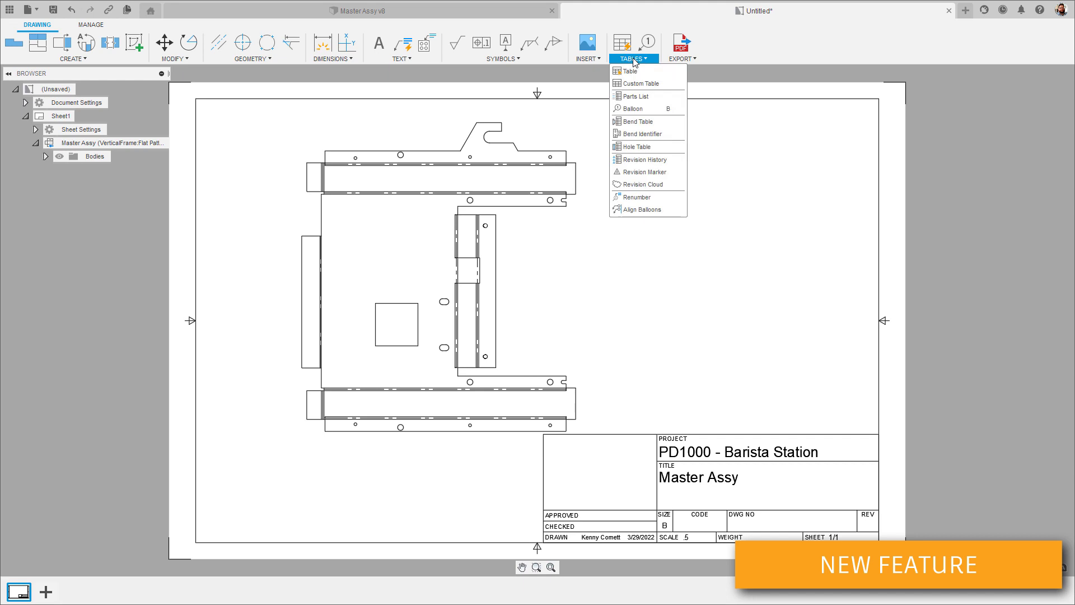
click(649, 148)
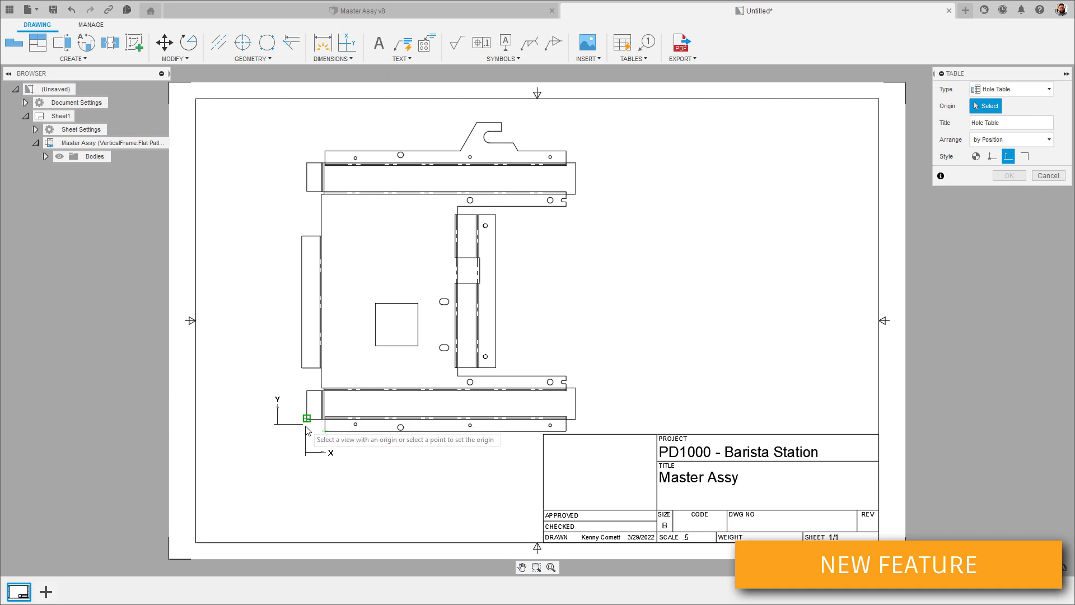
click(324, 431)
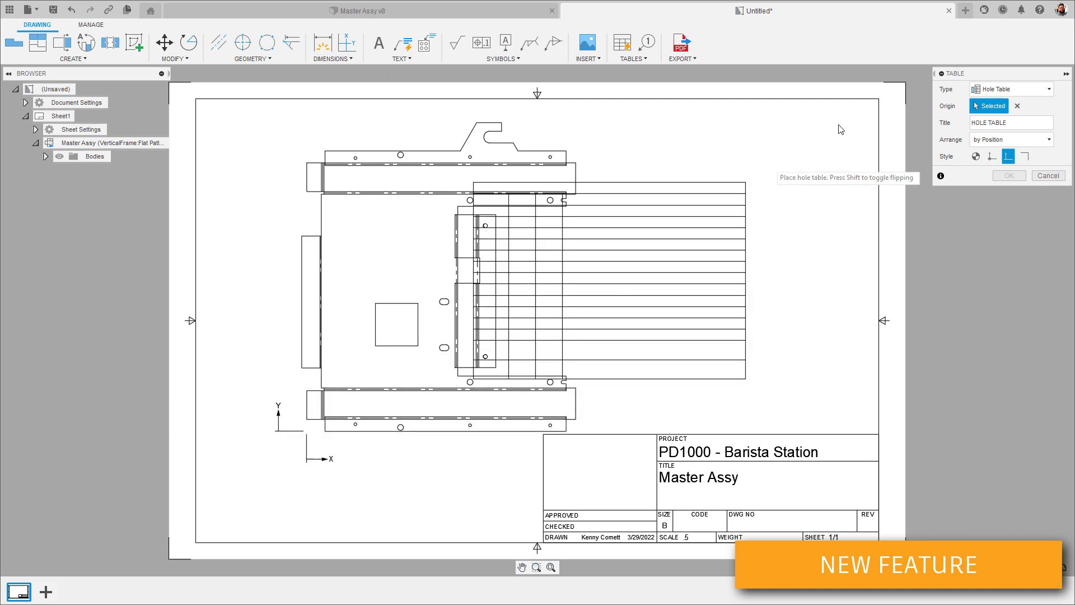
click(878, 103)
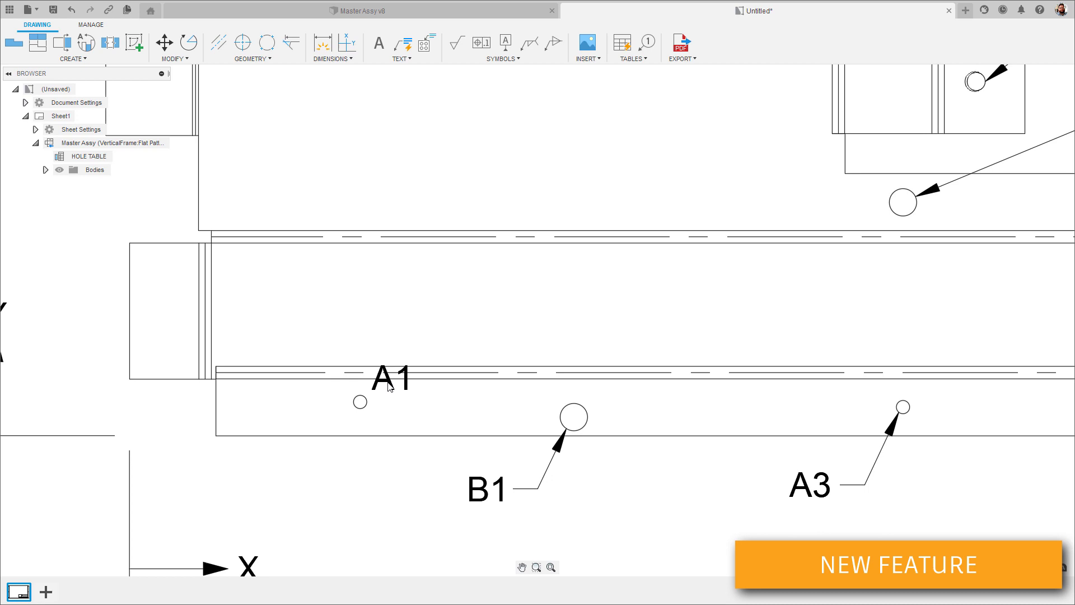
Step: Move the A1 hole tag below and left of its hole and attach its leader arrow to the hole
click(390, 377)
click(306, 482)
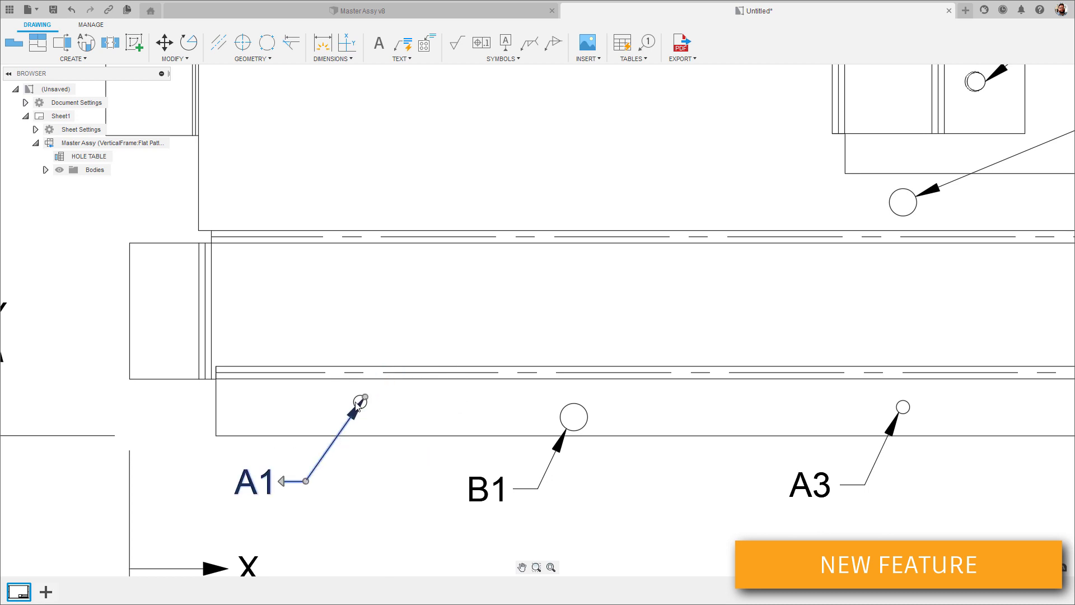
click(360, 402)
click(359, 403)
click(551, 567)
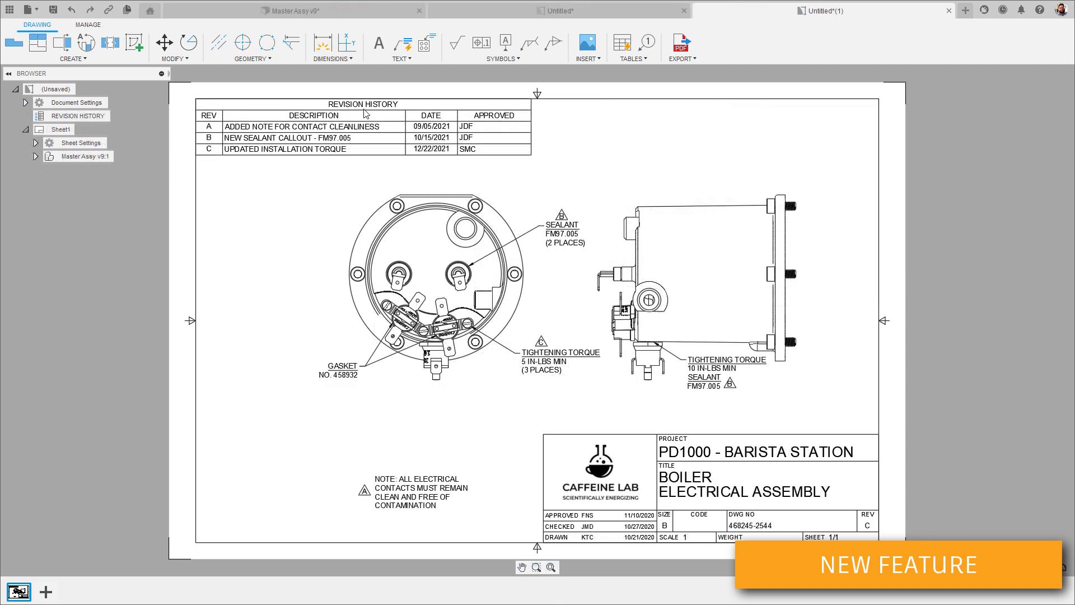
Step: Add a new revision to the revision history table on the boiler drawing
click(364, 107)
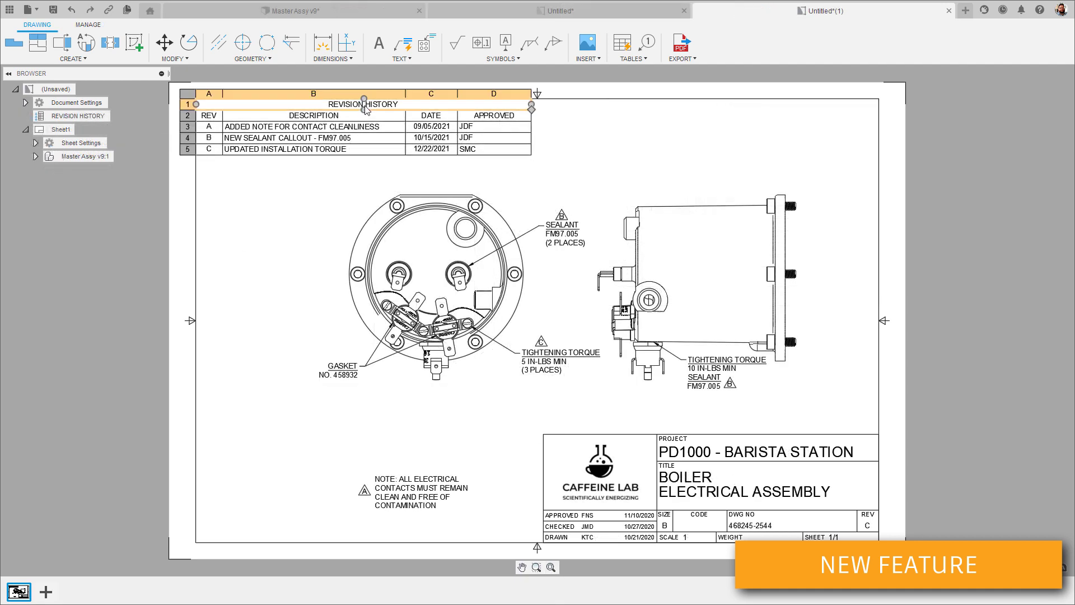
double_click(365, 108)
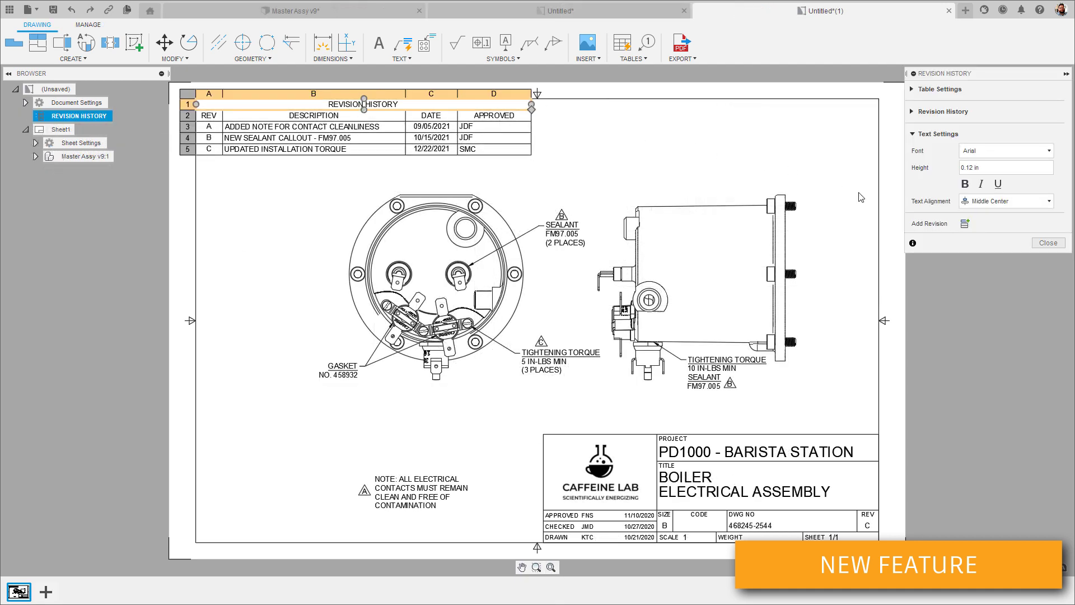
click(966, 224)
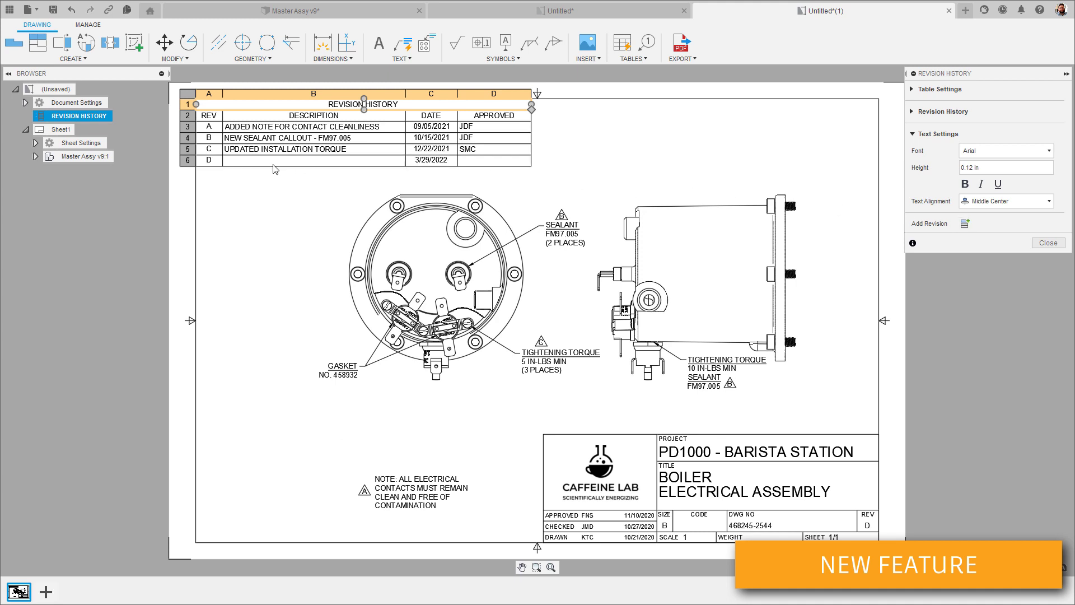
Step: Fill in revision D with the description ADDED UV CURE NOTE and the approver's initials
click(250, 162)
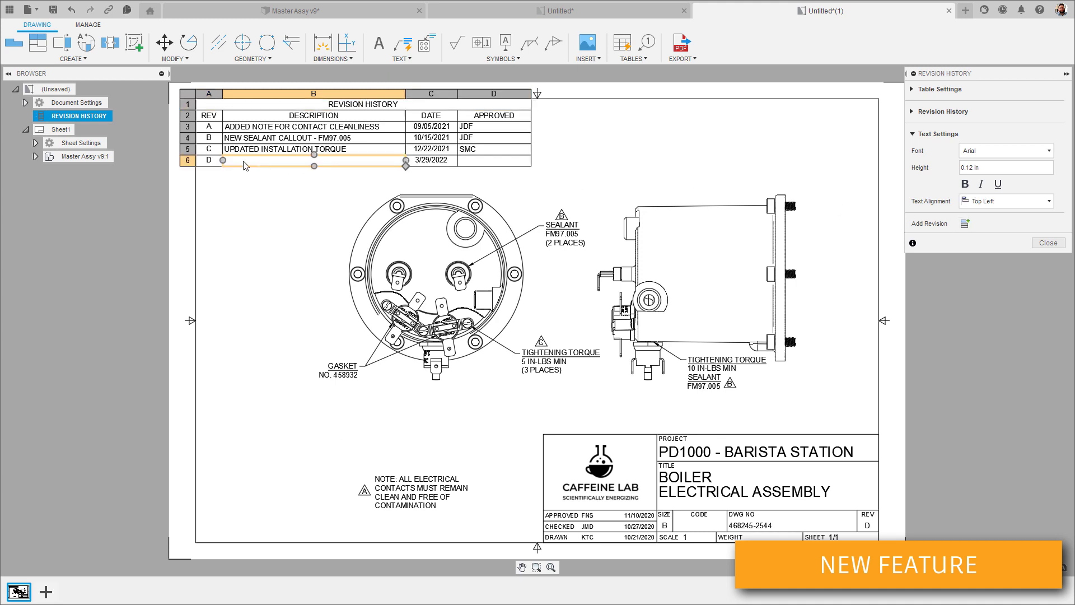
double_click(244, 164)
text(ADDED UV CURE NOTE)
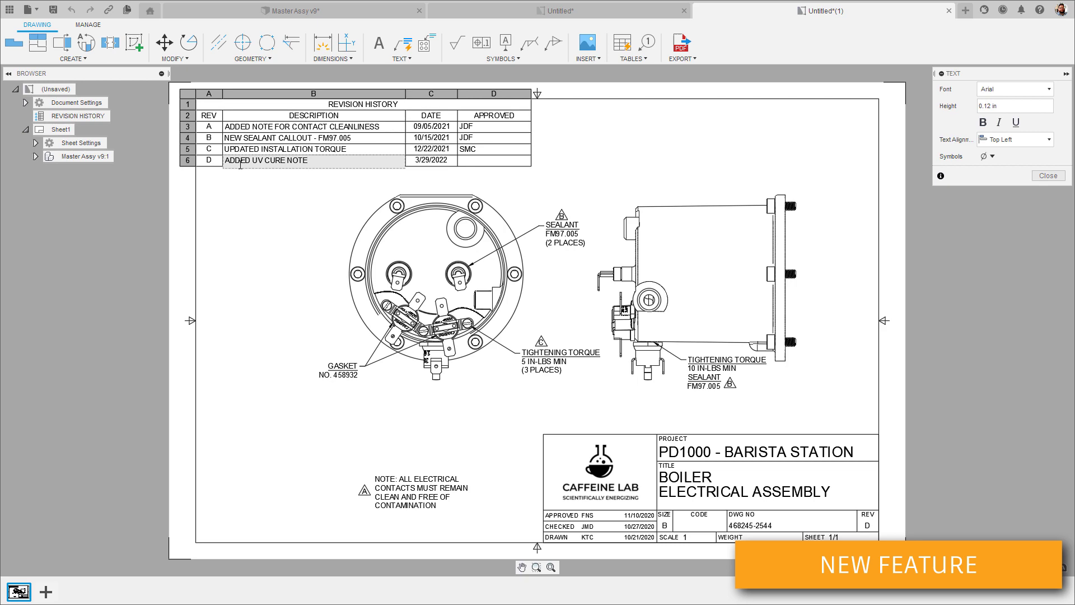
key(Escape)
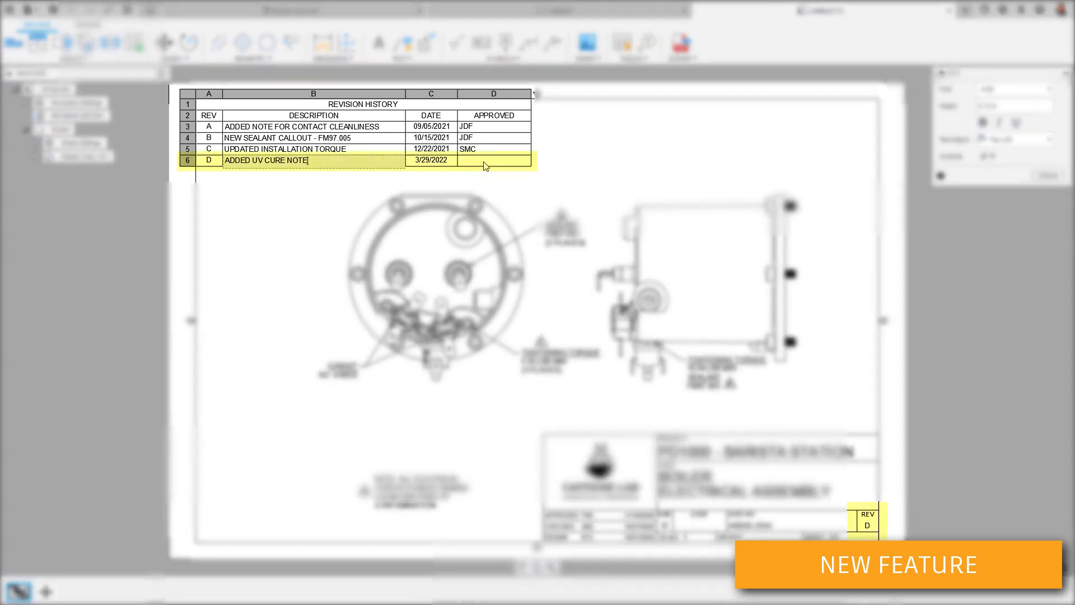
click(468, 164)
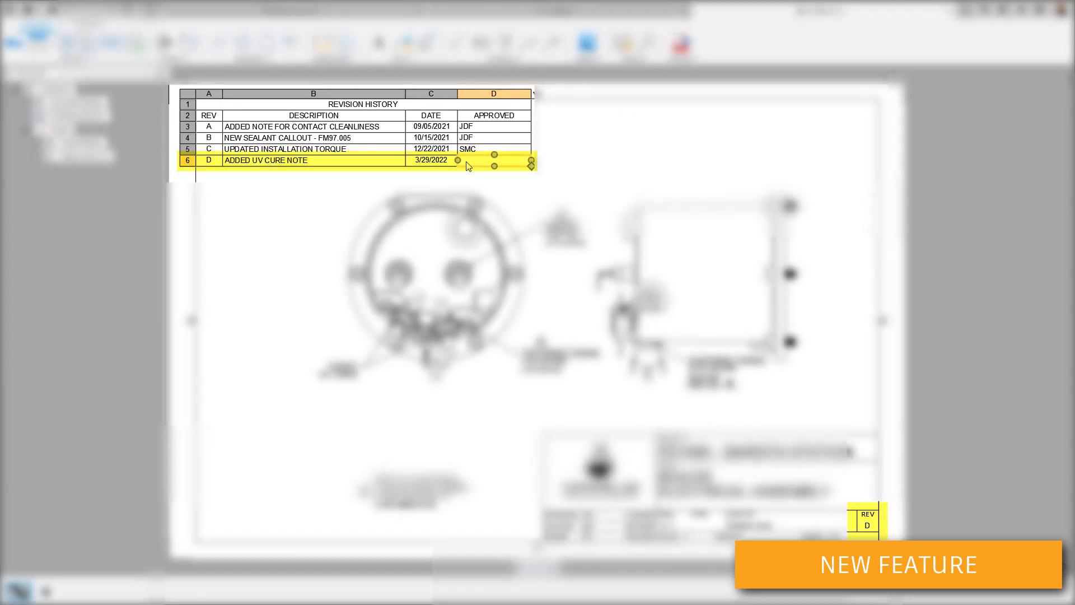
text(JDF)
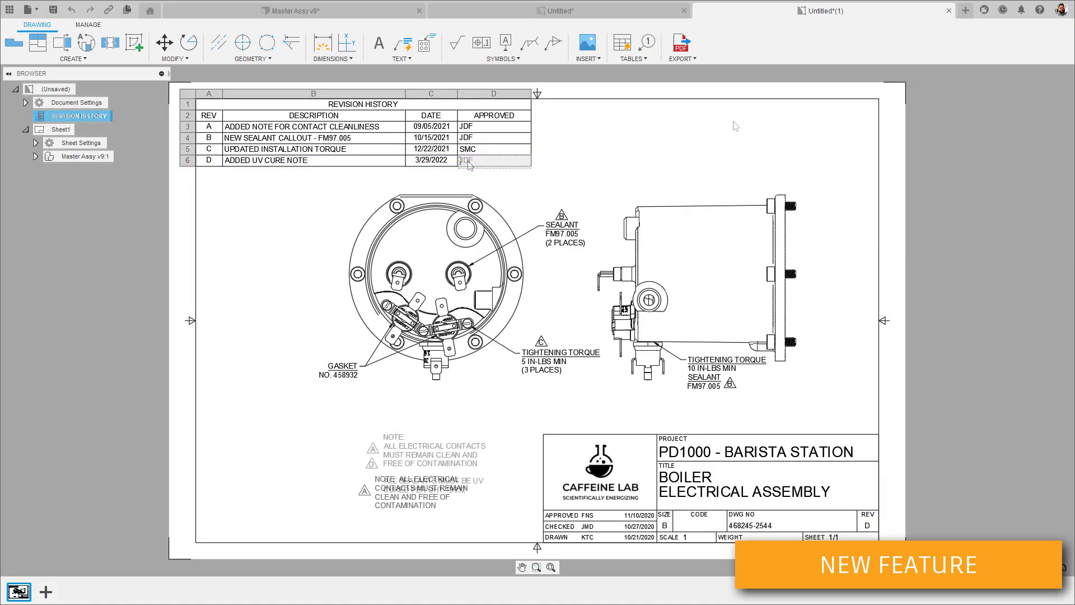
Step: Hide revisions A, B and C from the revision history table, leaving only revision D displayed
click(324, 117)
double_click(324, 119)
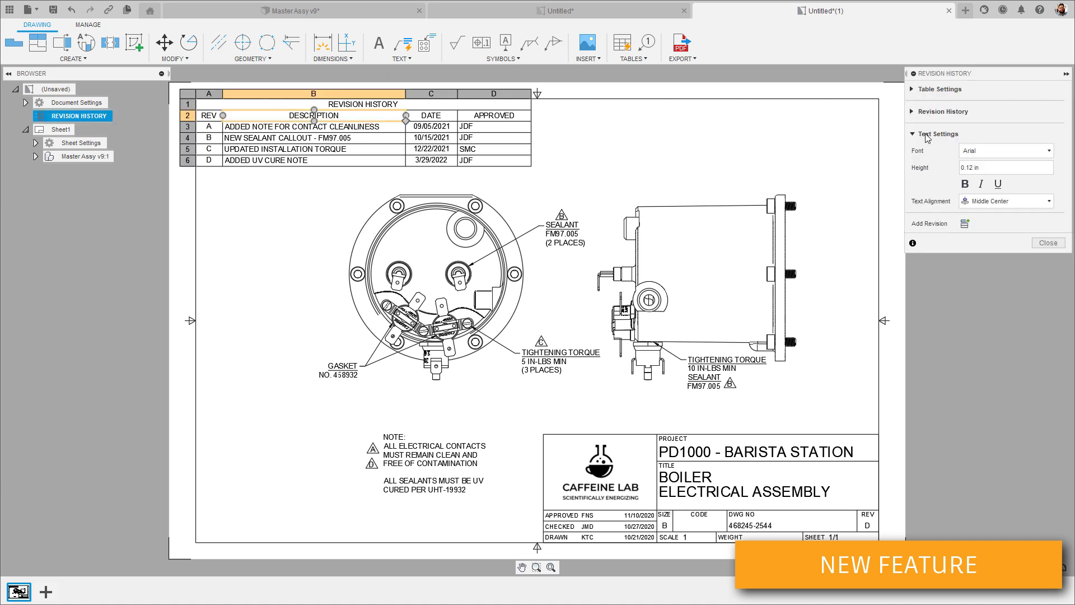
click(912, 112)
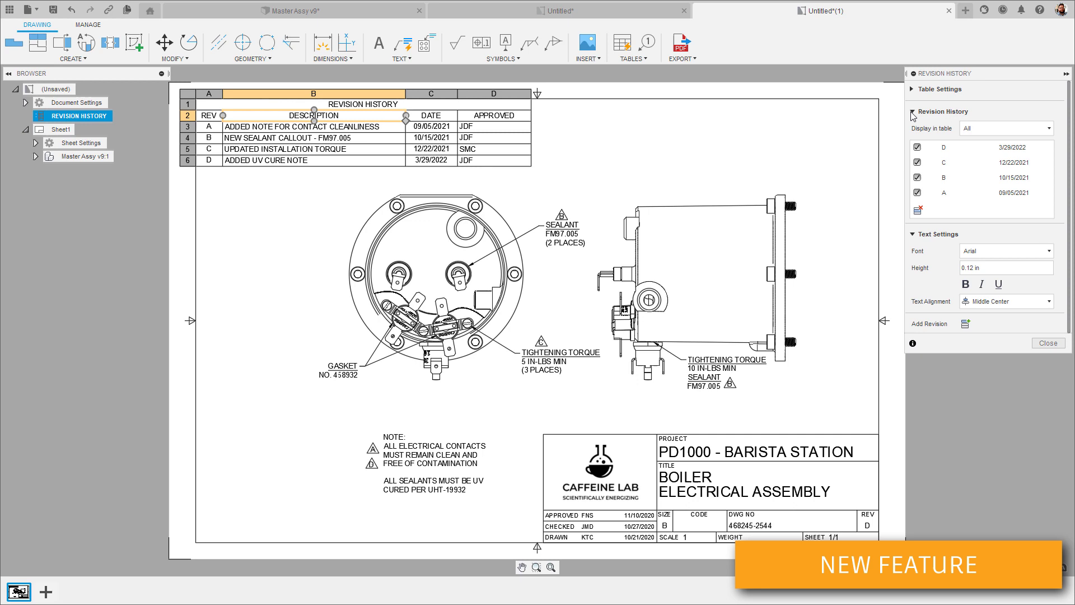
click(917, 193)
click(917, 177)
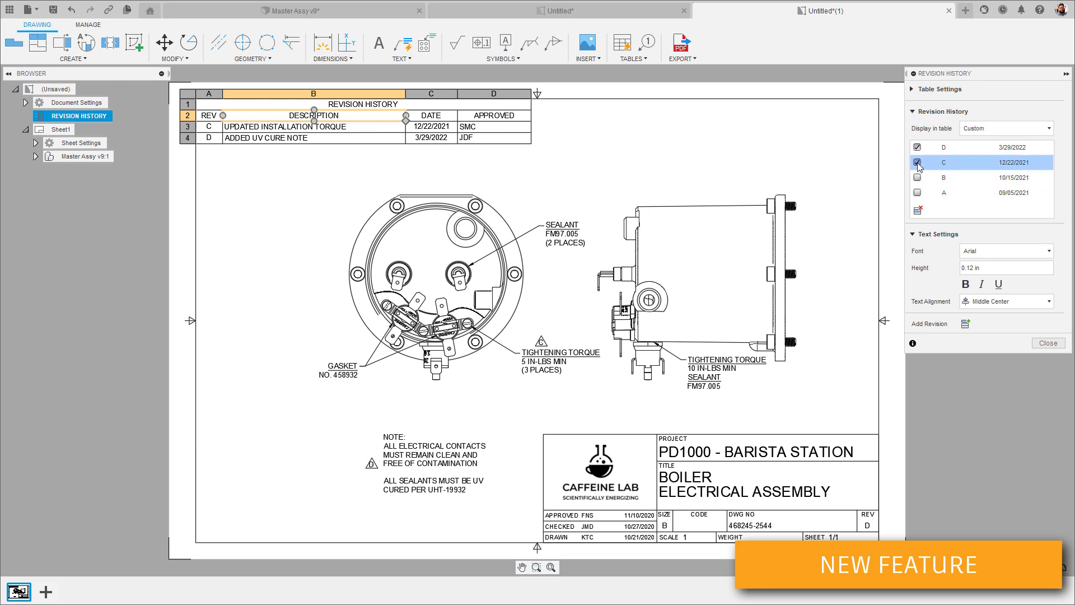
click(917, 163)
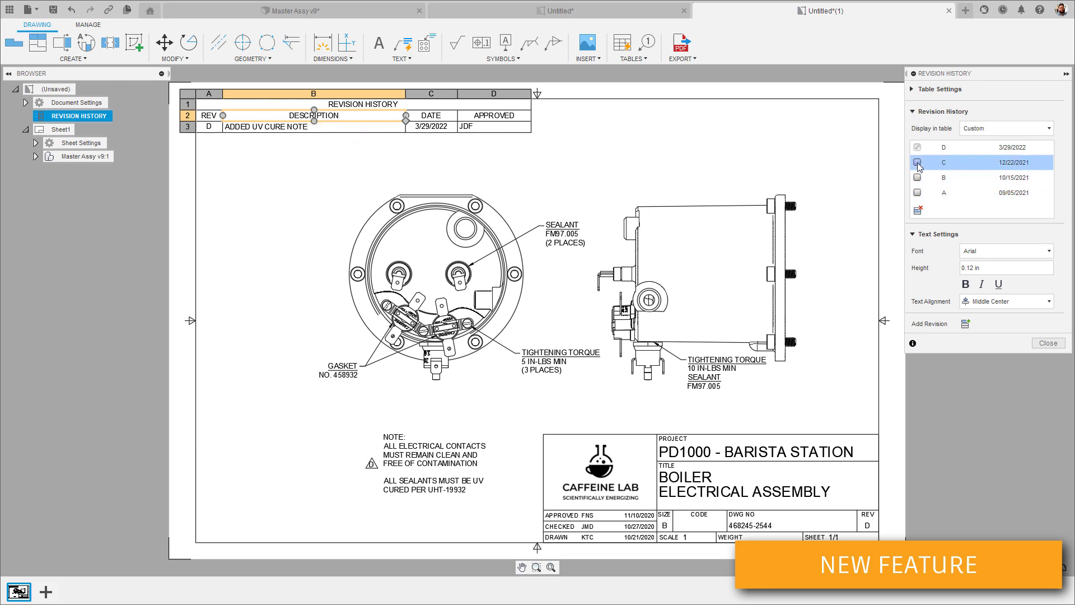
click(1043, 343)
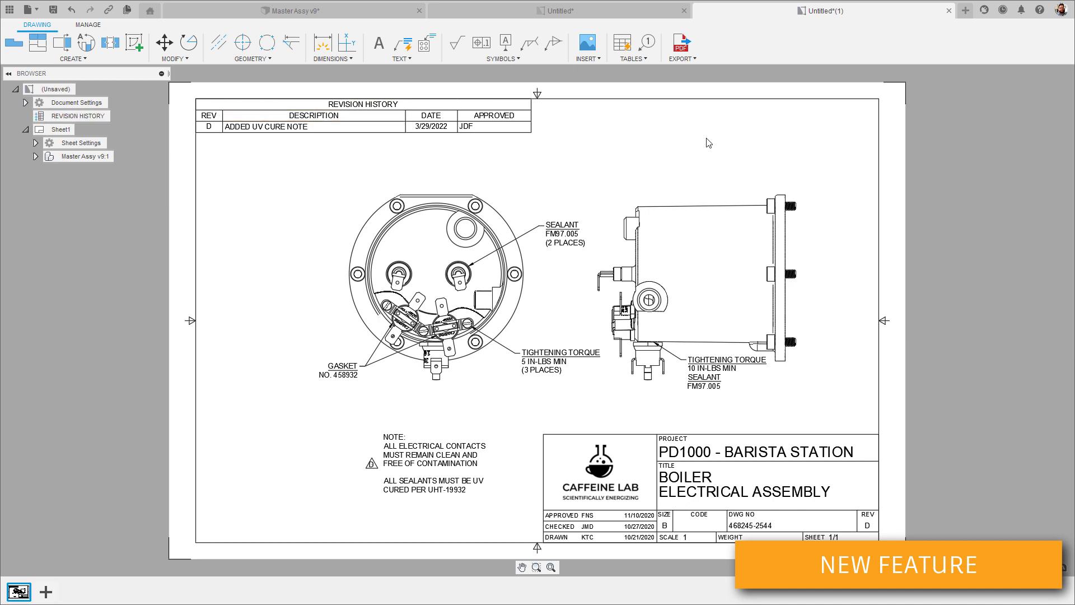
Step: Draw a closed revision cloud around the electrical contacts note and its revision marker on the boiler drawing
click(633, 58)
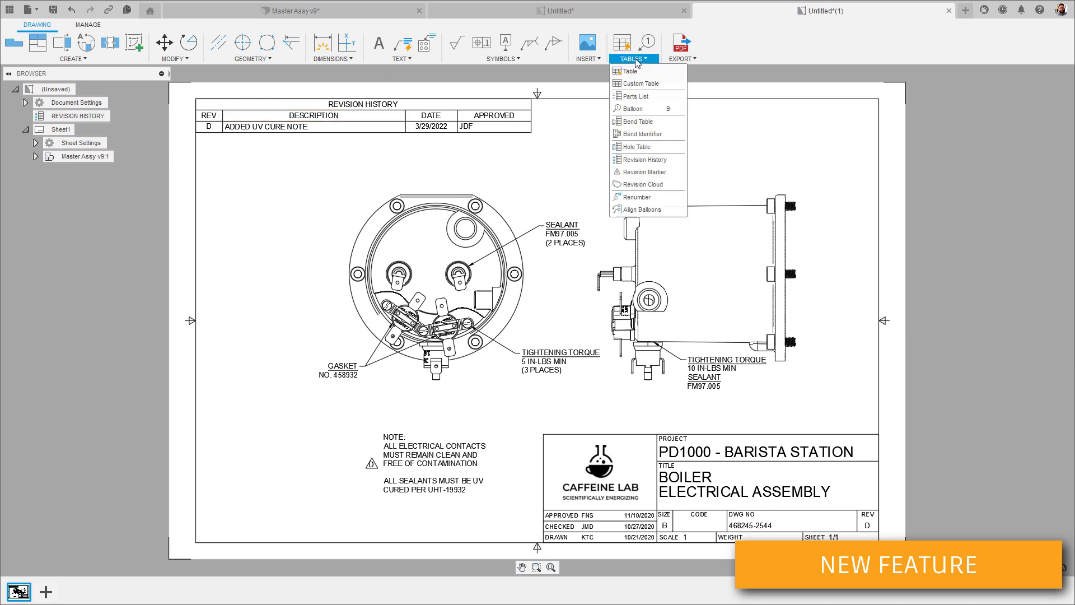
click(657, 183)
click(342, 421)
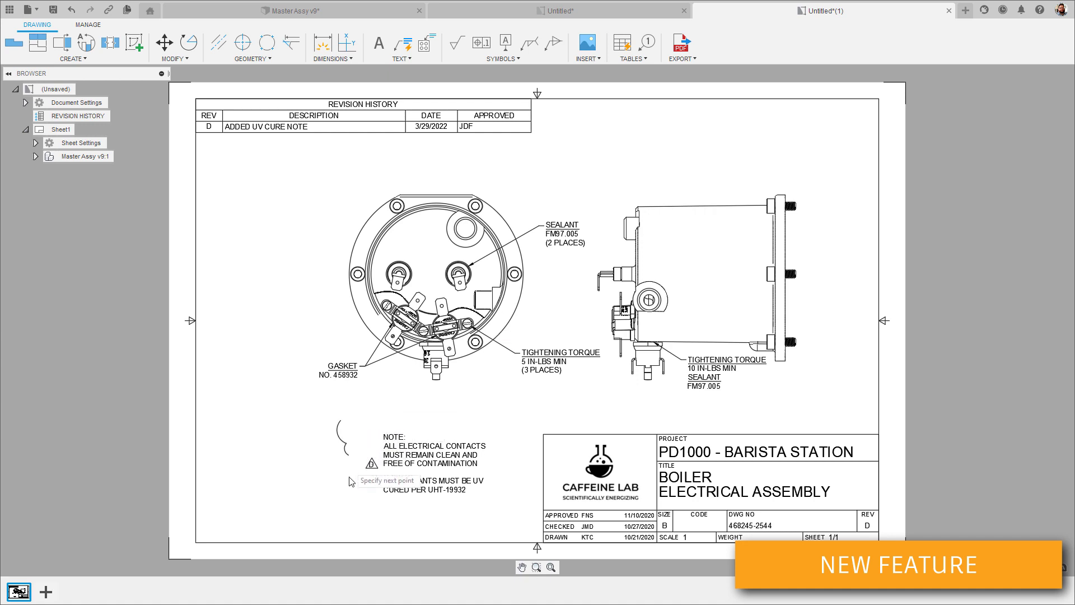
click(343, 519)
click(514, 512)
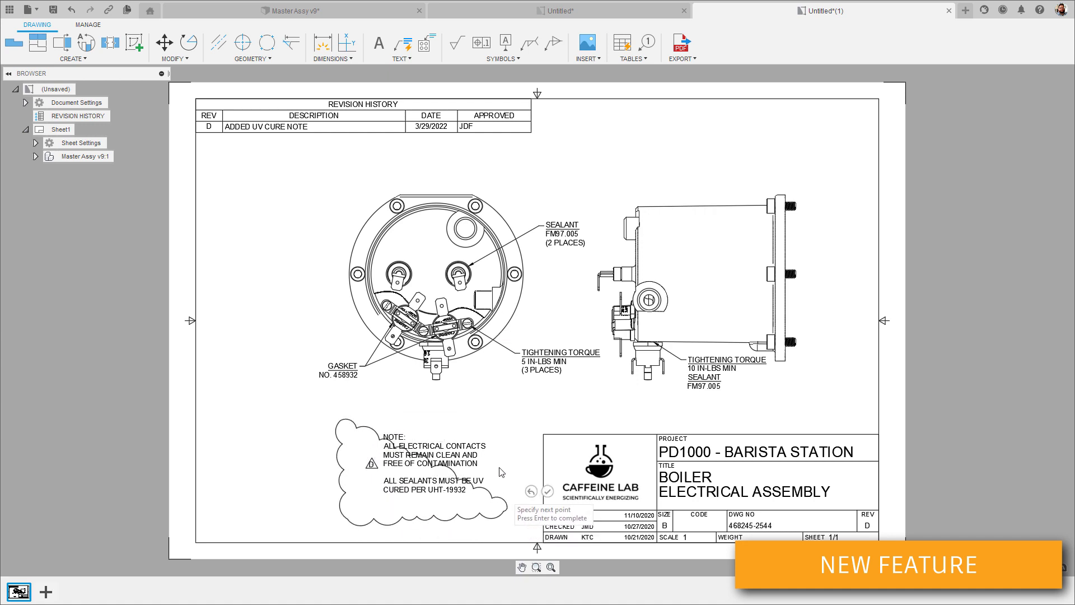
click(508, 424)
key(Return)
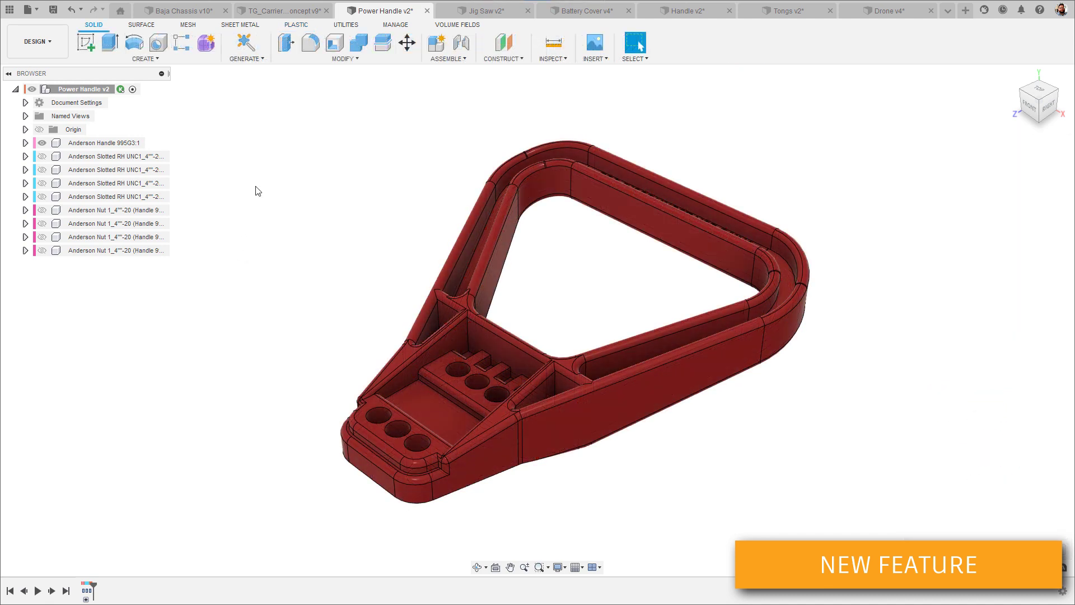
Step: Run a Design Advice injection molding analysis on the Power Handle body
click(298, 25)
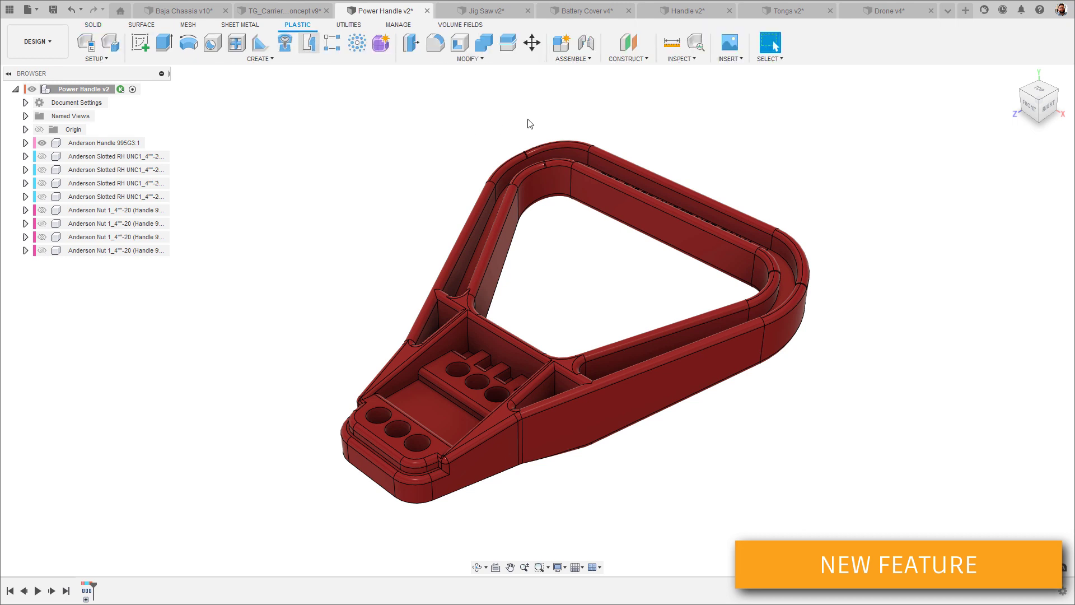
click(695, 43)
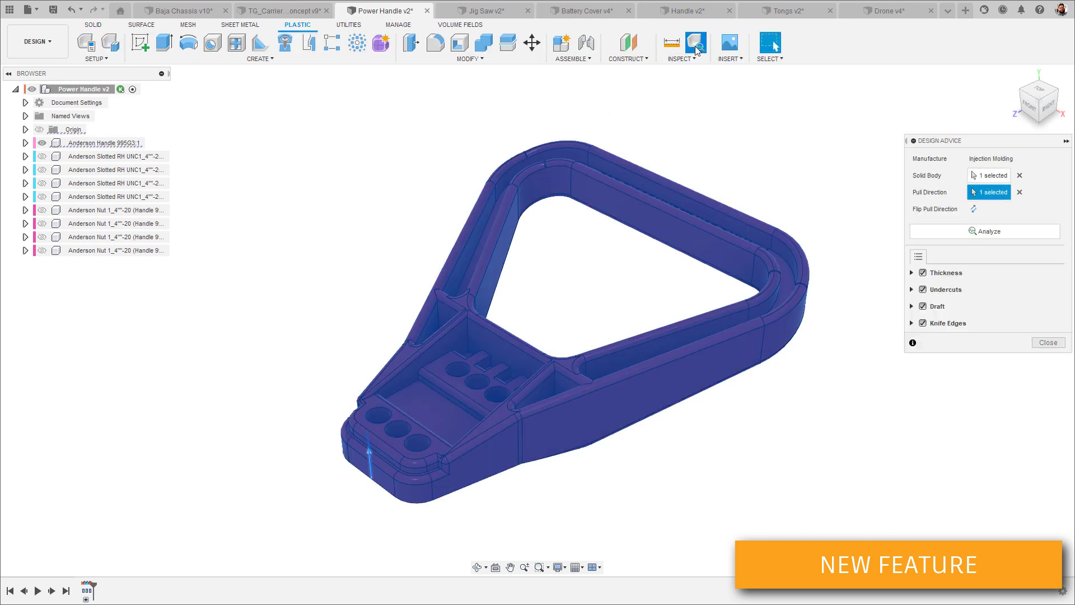
click(976, 234)
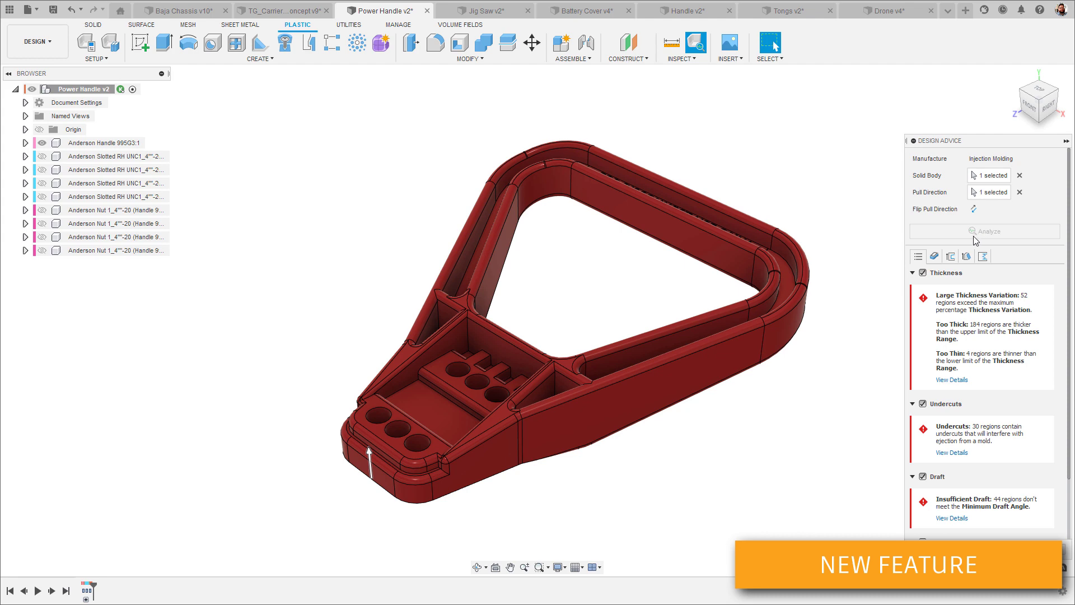
Step: Review the handle's thickness, undercut, draft and knife edge alerts in turn
click(934, 256)
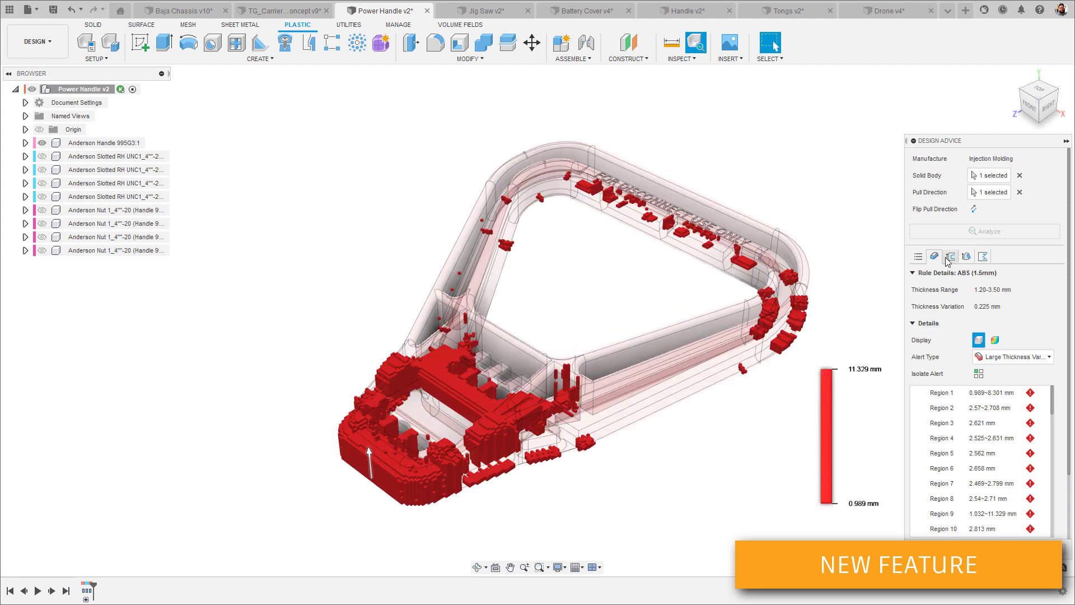
click(951, 257)
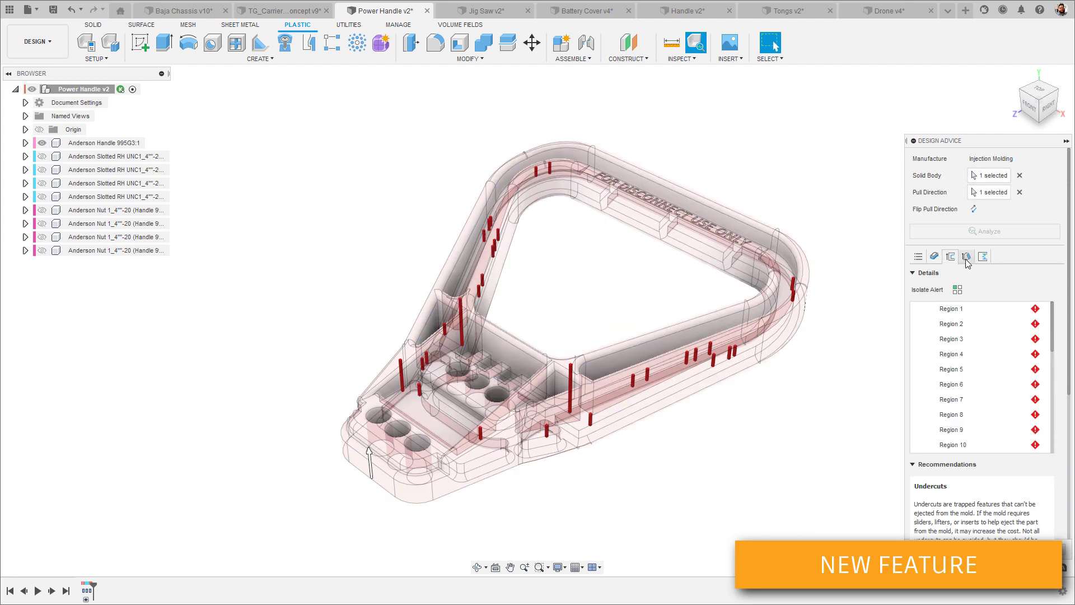
click(966, 257)
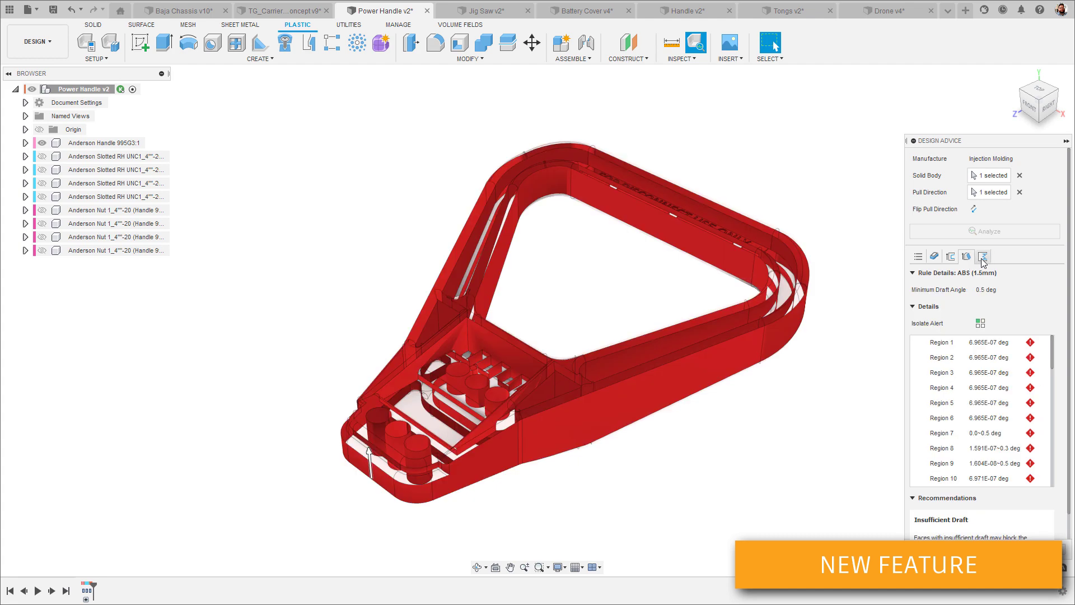
click(983, 257)
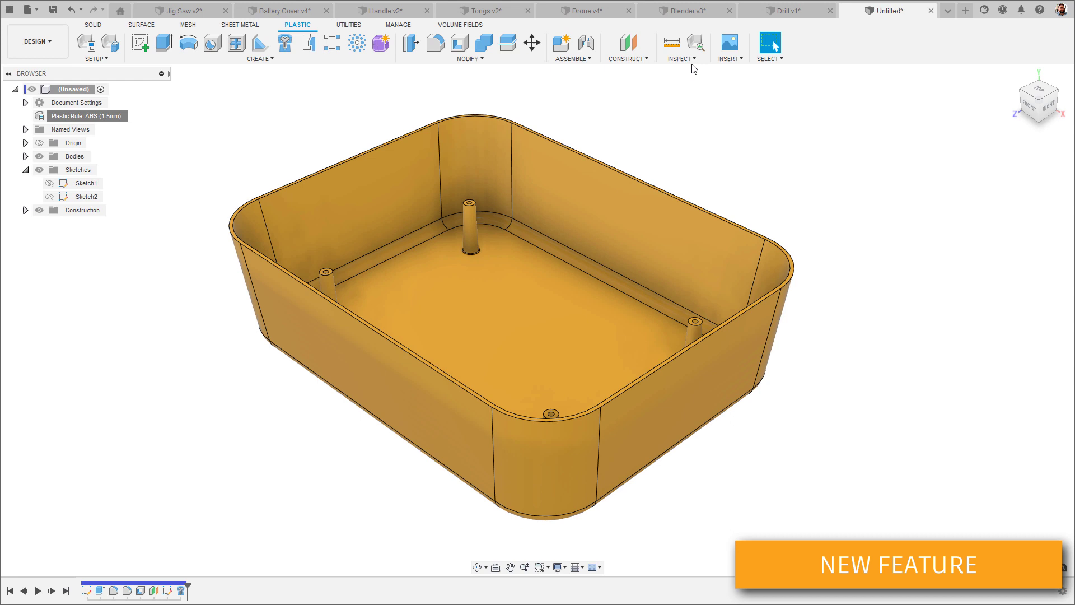
Step: Start Design Advice on the open-topped box, and view the thickness alert details for the Power Handle
click(694, 45)
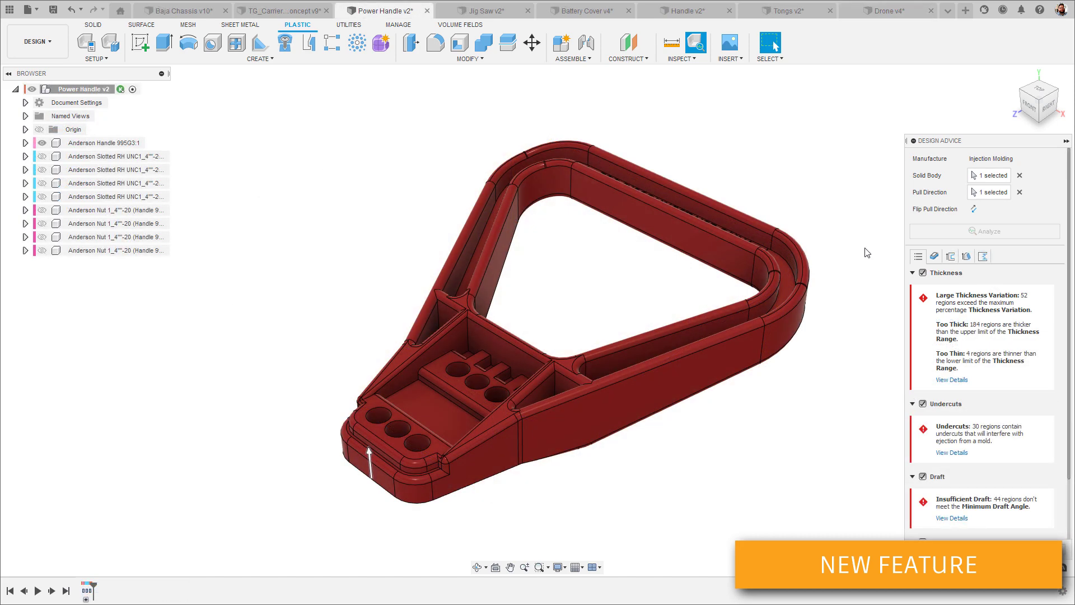
click(951, 380)
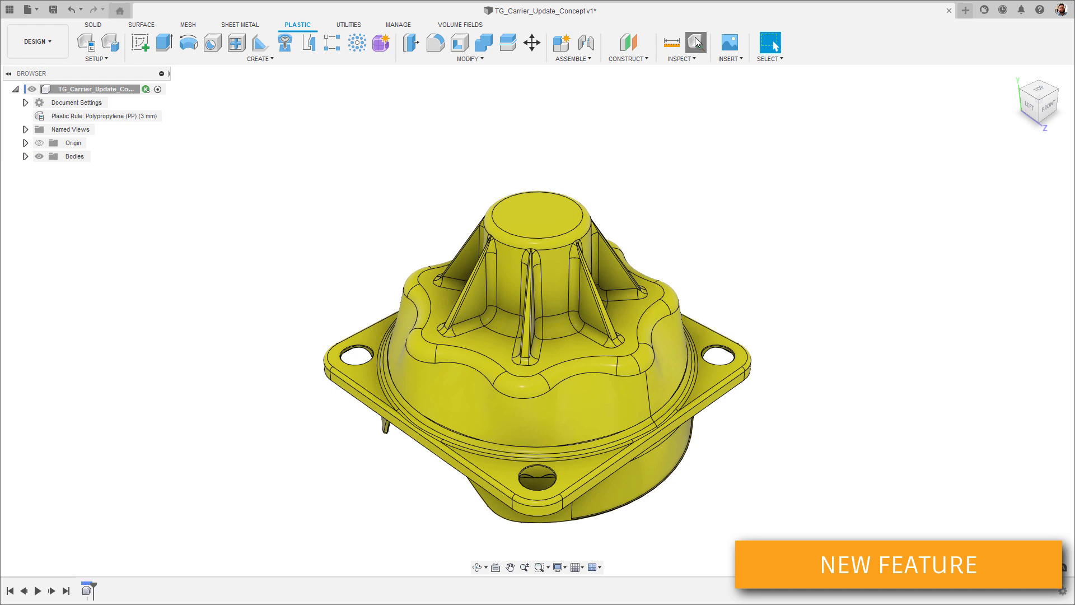
Step: Run Design Advice on the TG_Carrier part and display its Too Thick wall regions
click(696, 42)
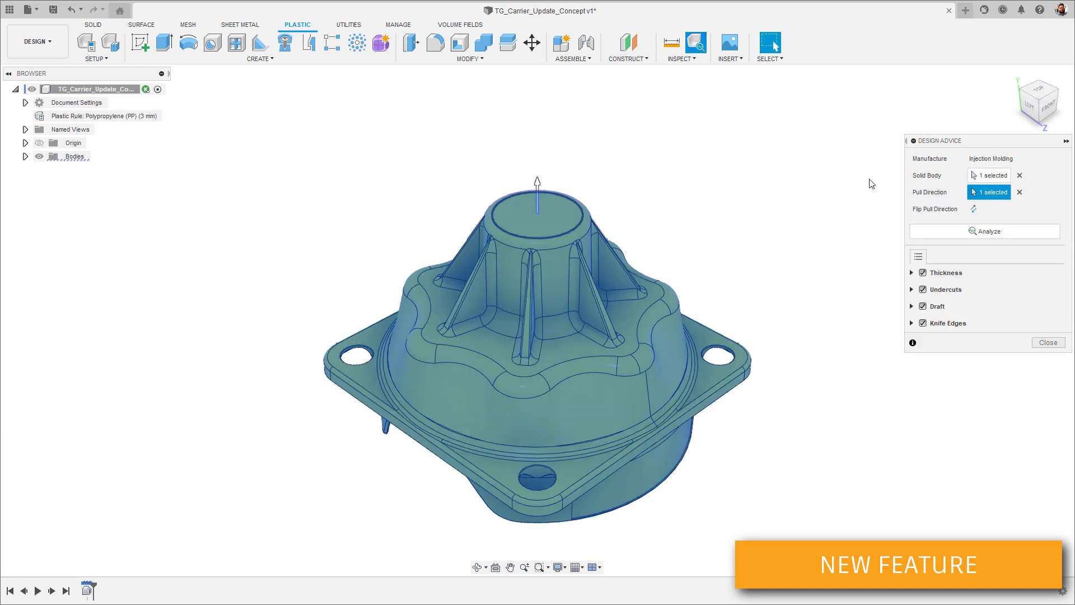
click(1002, 235)
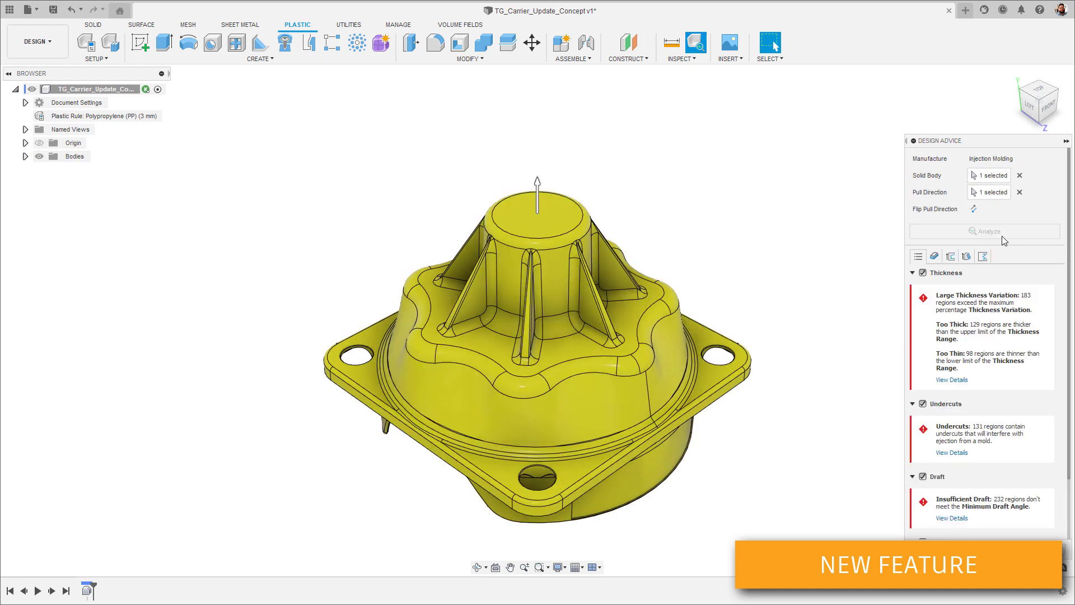
click(935, 256)
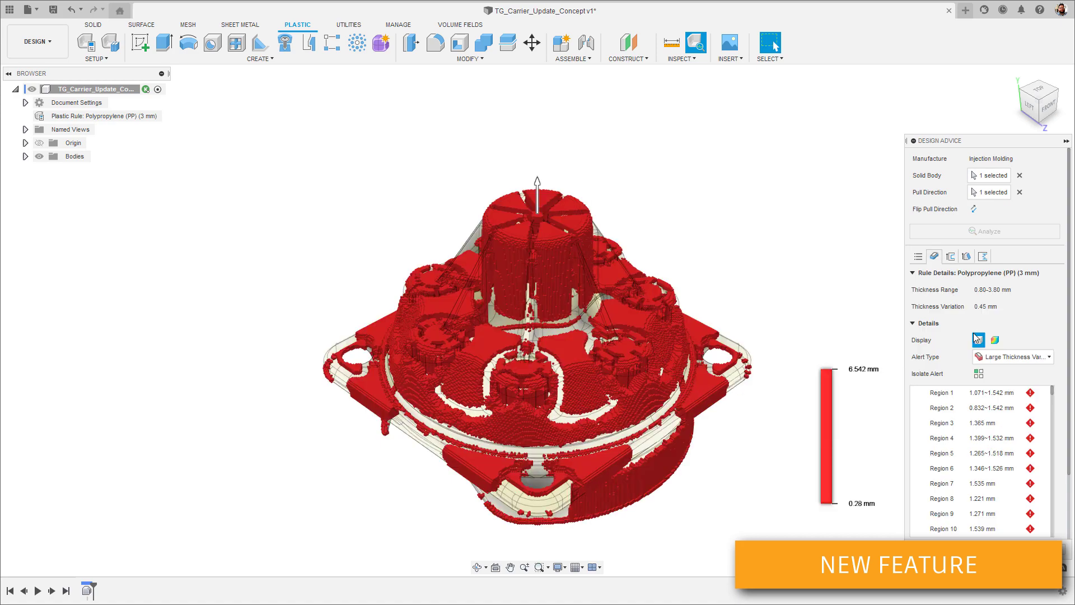
click(1002, 357)
click(997, 385)
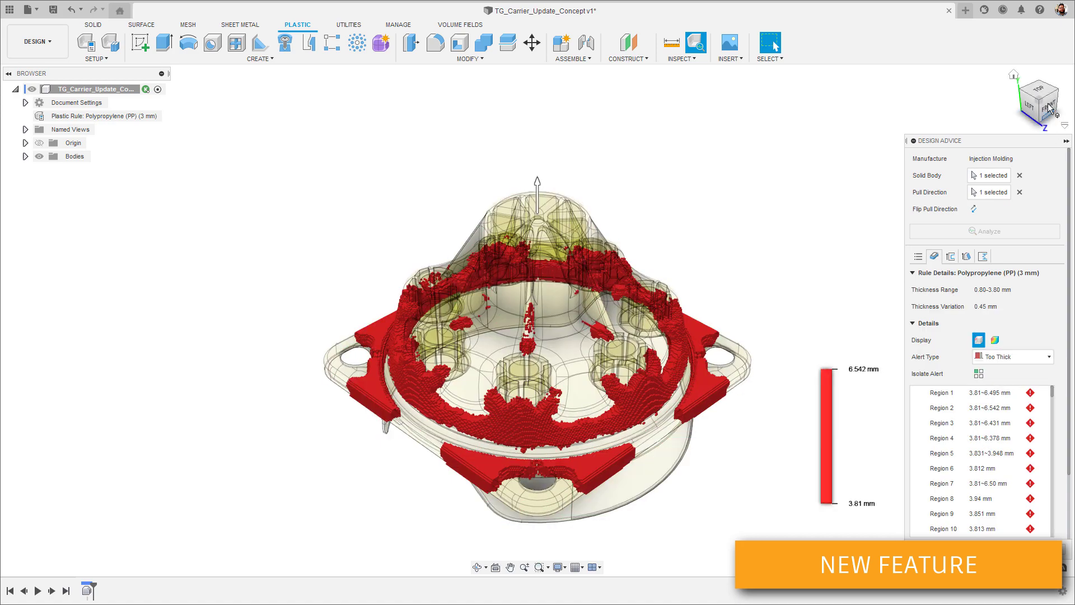
Step: Change the thickness alert type and examine the carrier's undercut regions
shift+middle_drag(537, 314, 506, 291)
click(1014, 356)
click(1008, 364)
click(950, 255)
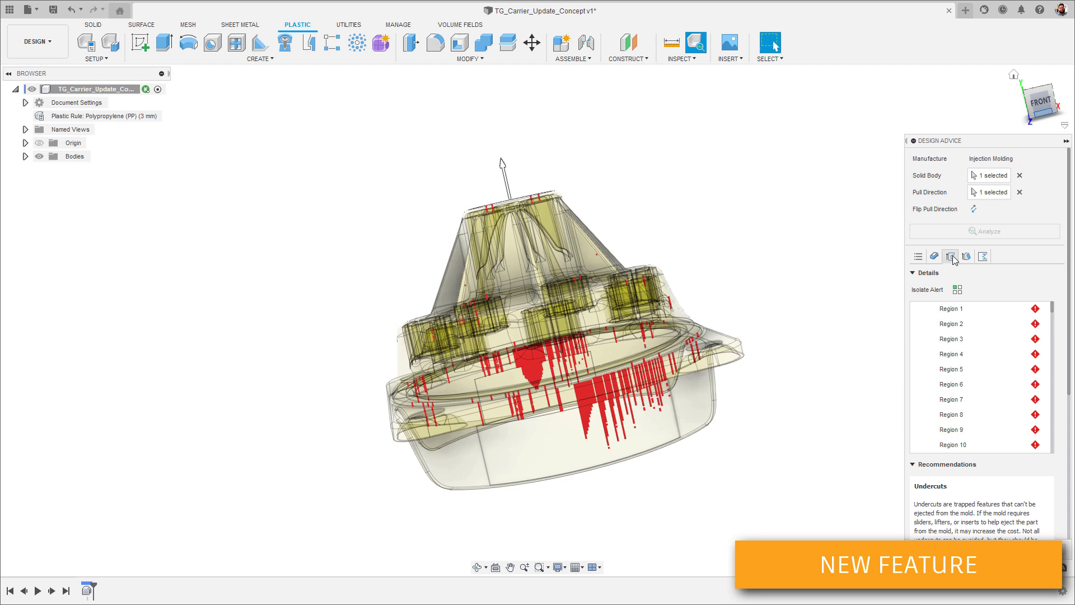
drag(1071, 302, 1069, 444)
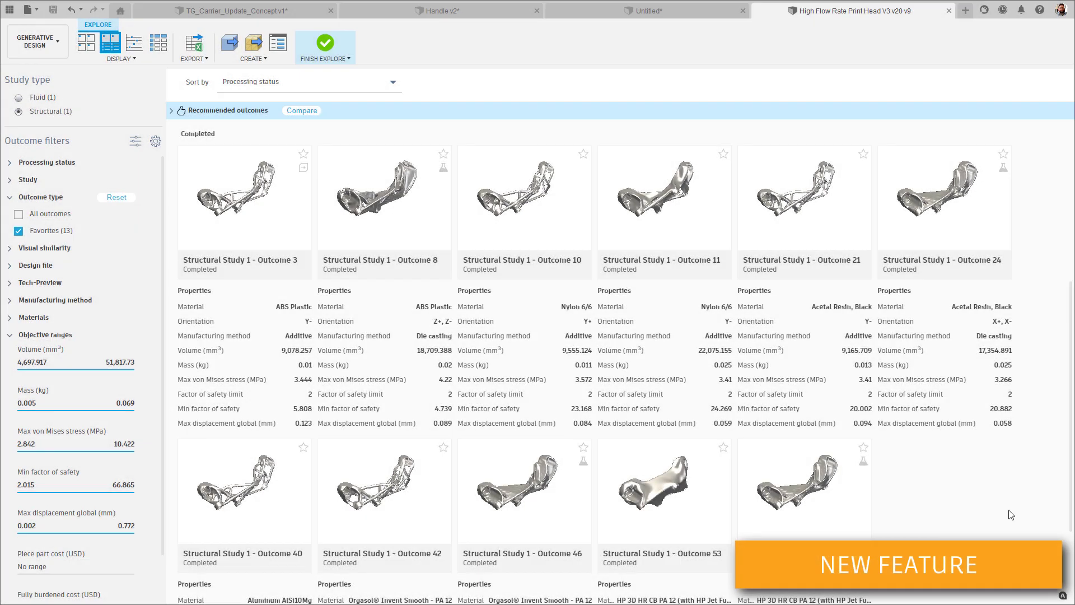
Step: Create designs from Structural Study 1 outcomes 8, 11 and 40, with outcome 3 included in the selection
click(187, 155)
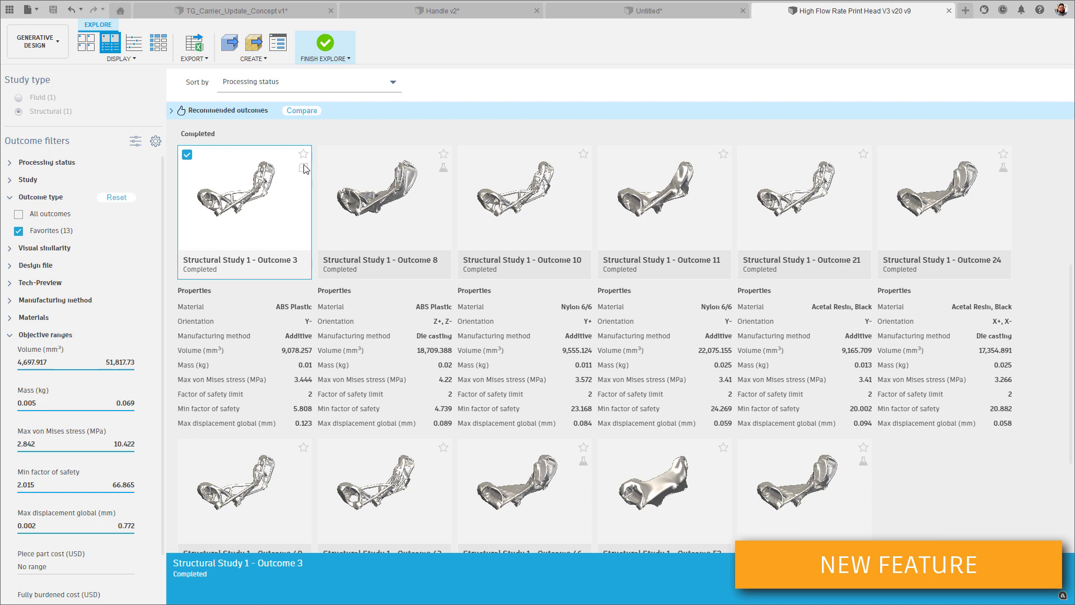
click(327, 154)
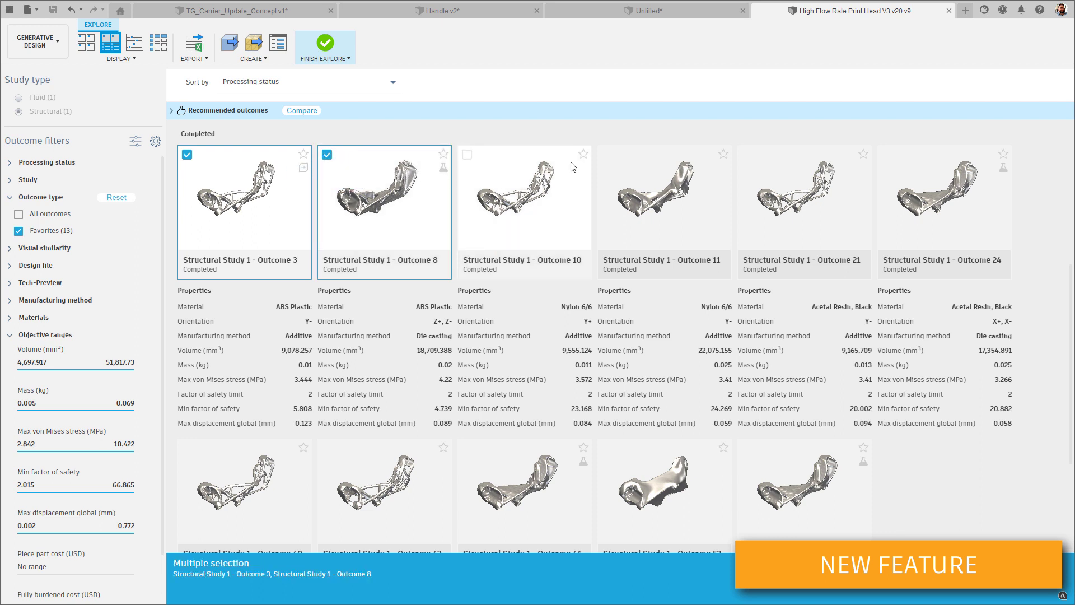
click(607, 154)
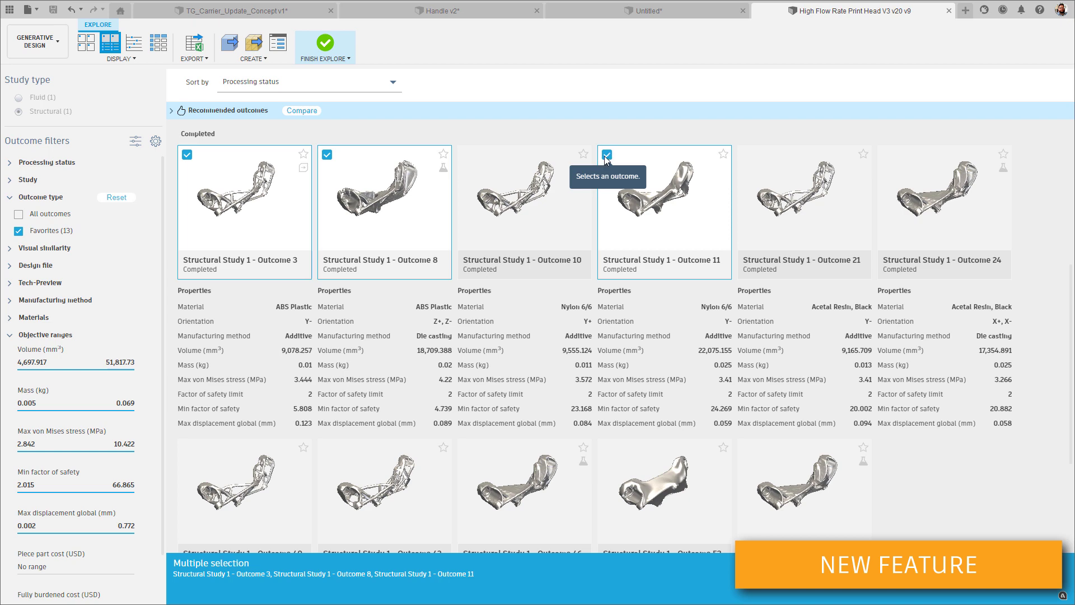
scroll(350, 434, down, 2)
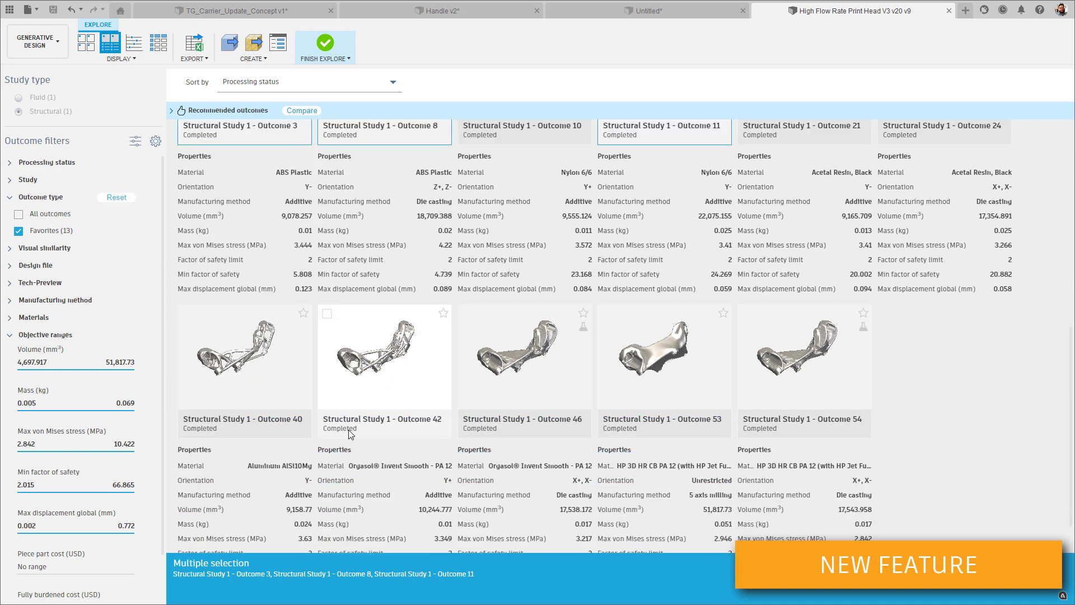
scroll(350, 434, down, 1)
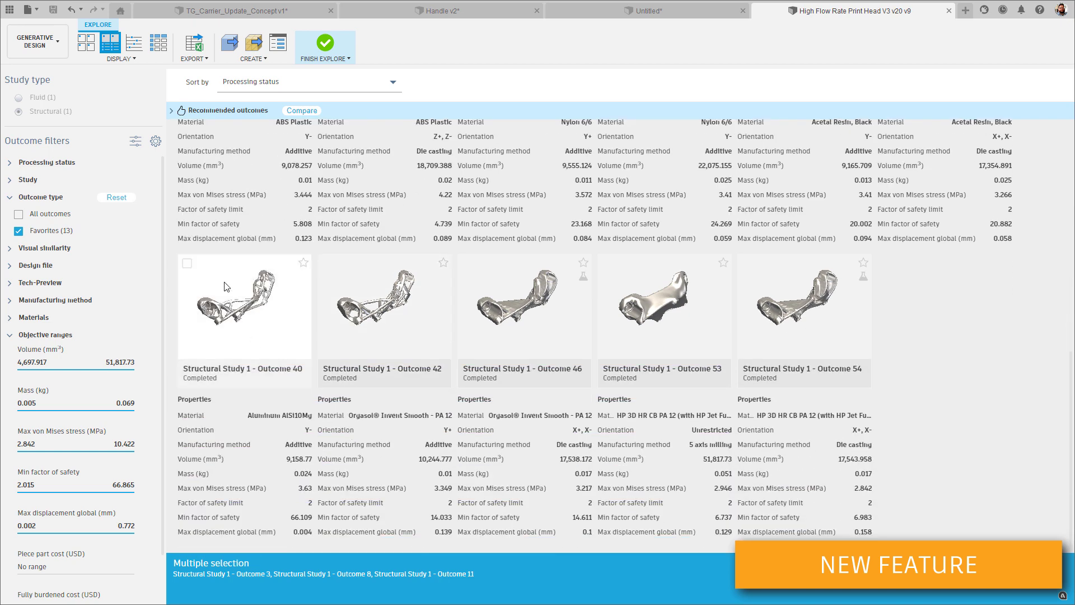
click(187, 263)
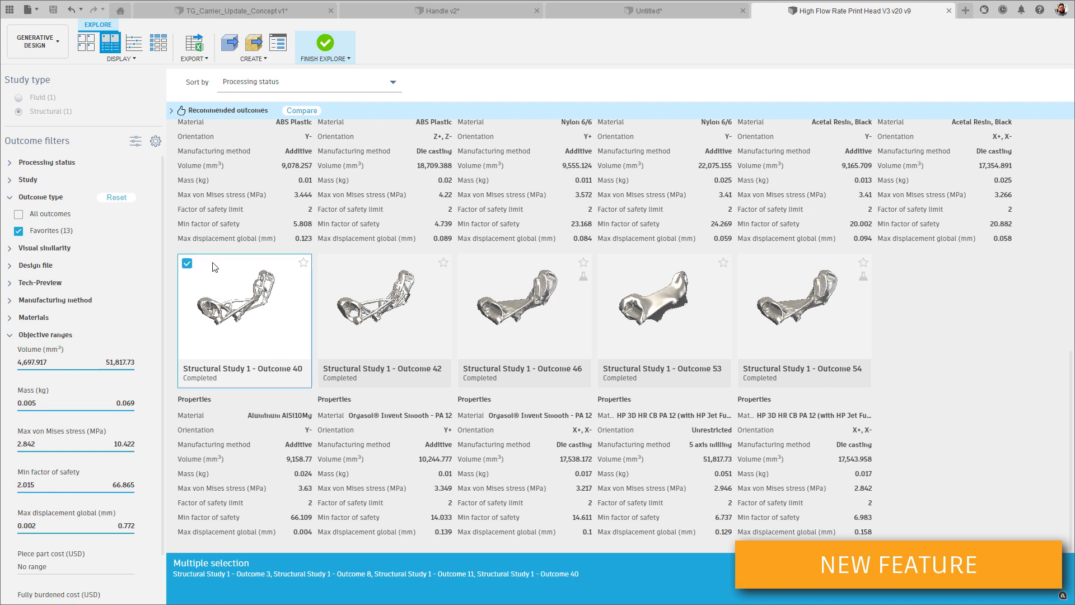
click(230, 45)
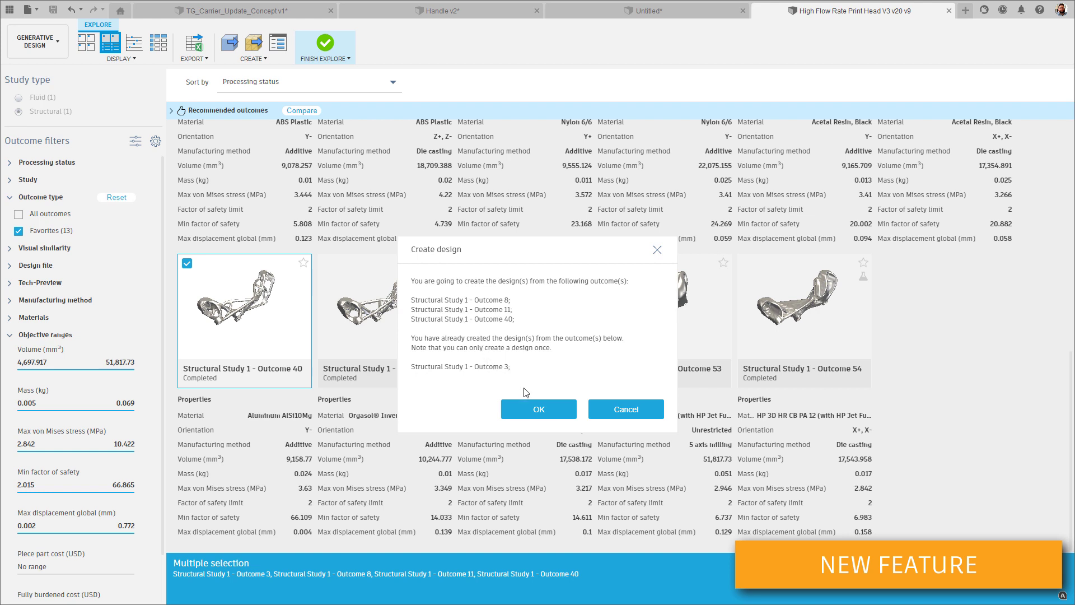
click(539, 410)
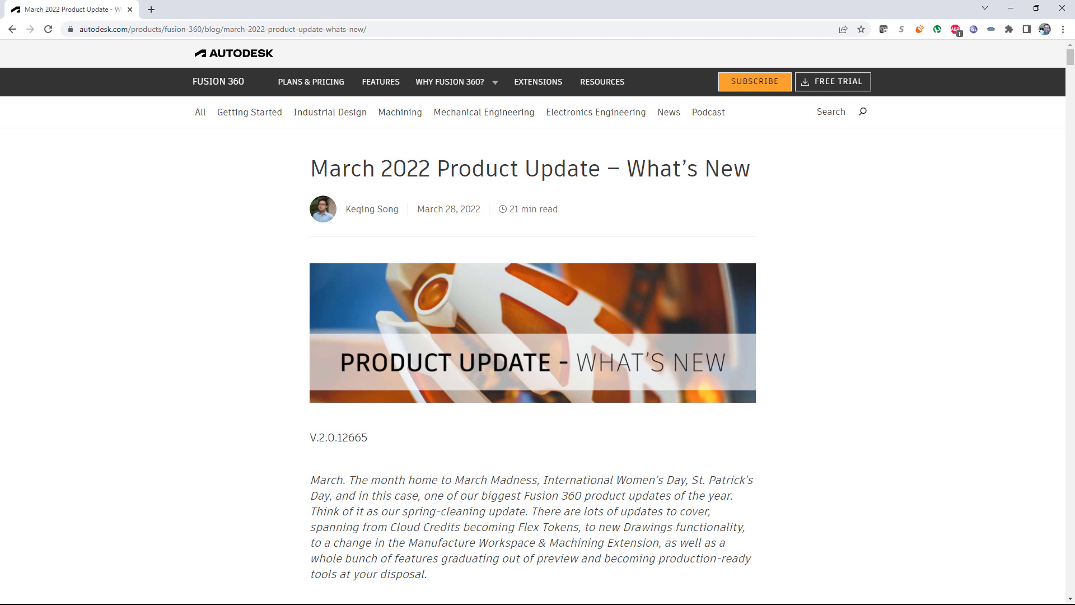
Step: In the browser, read the March 2022 Product Update post's introduction and its Usability section on converting Cloud Credits to Flex tokens
scroll(533, 322, down, 2)
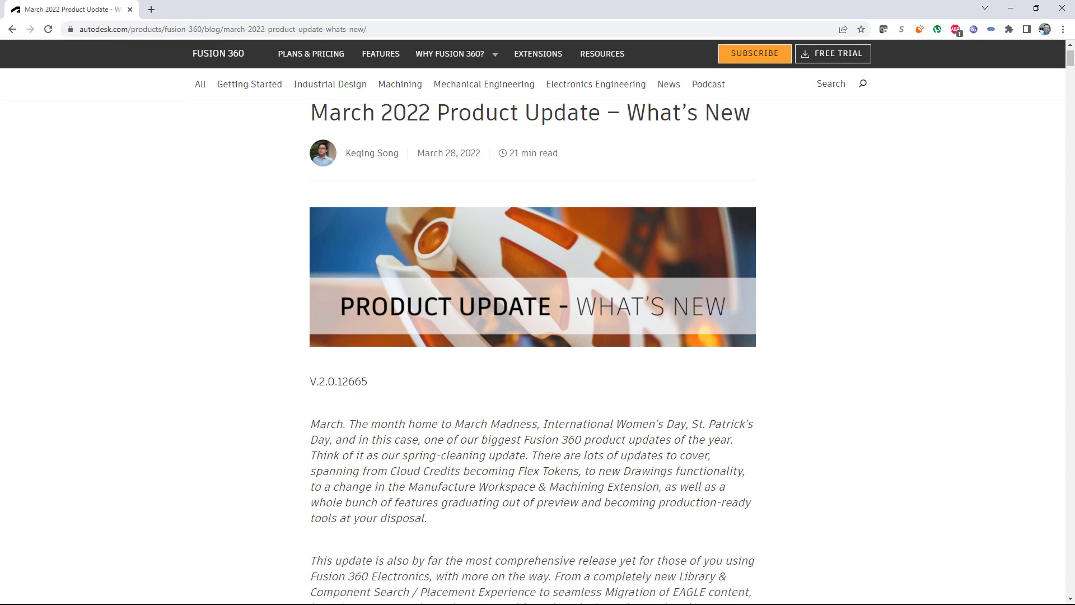
scroll(533, 322, down, 2)
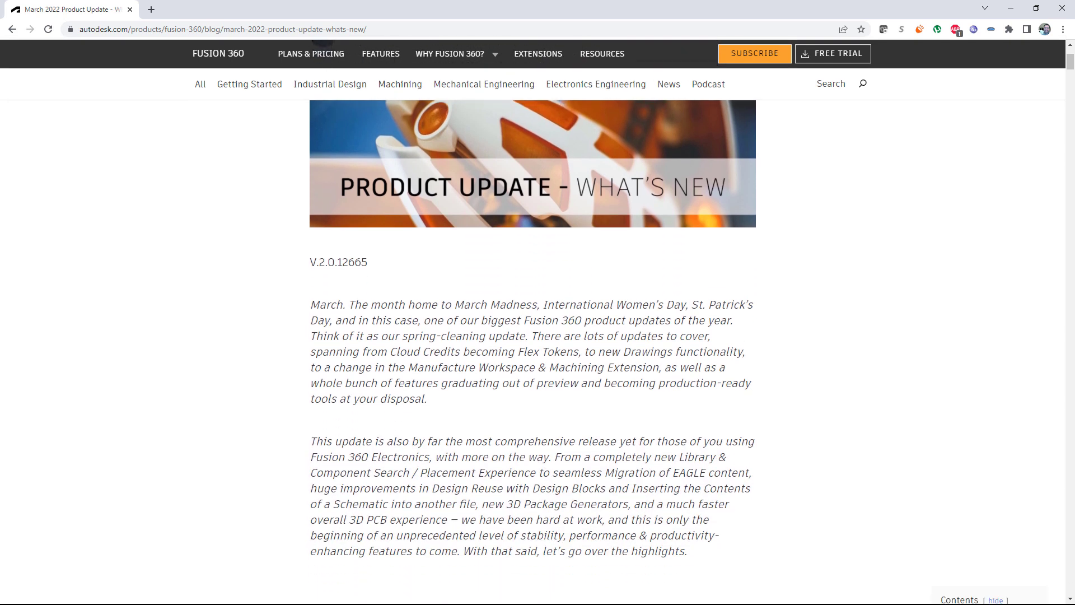
scroll(534, 322, down, 2)
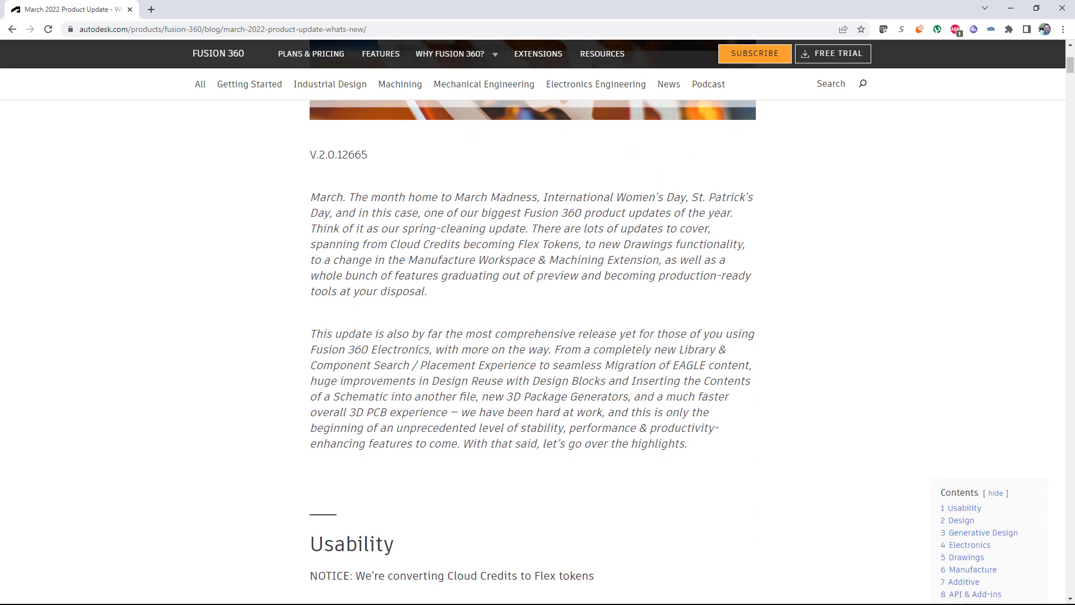
scroll(533, 322, down, 2)
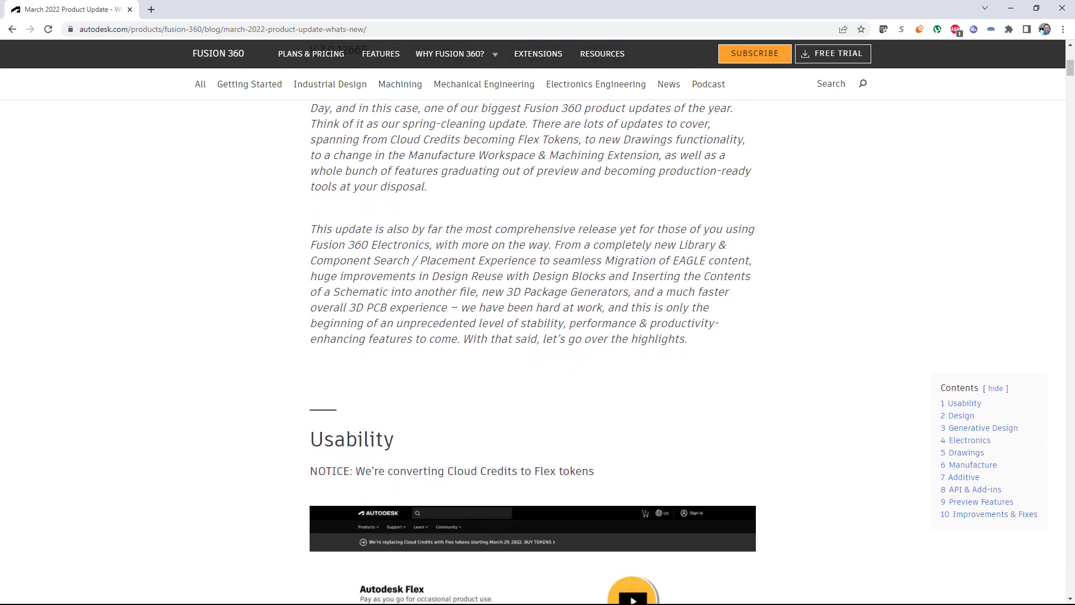
scroll(533, 322, down, 2)
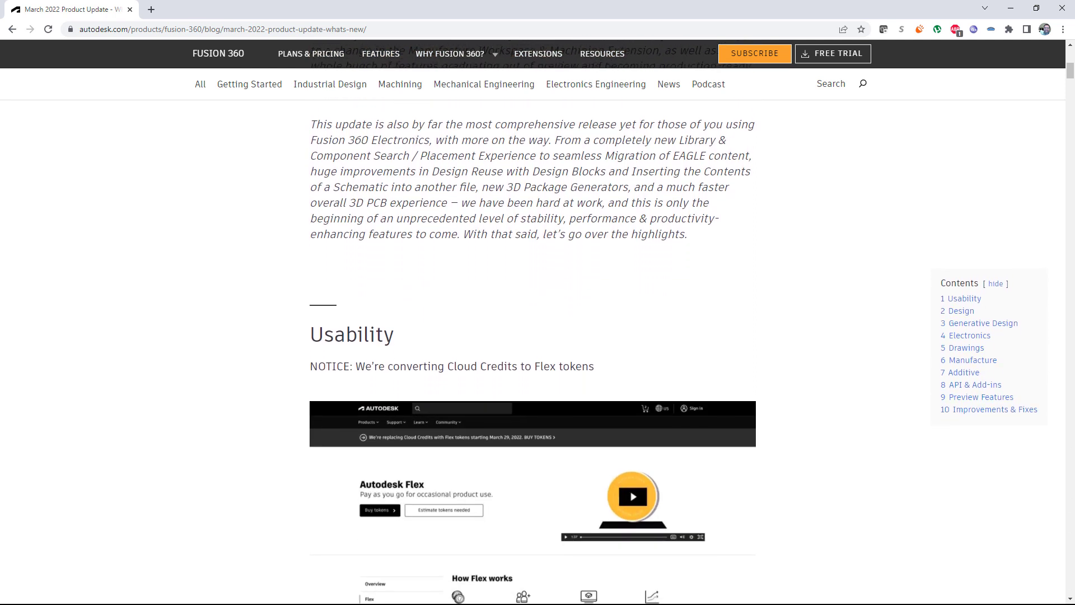
scroll(533, 322, down, 2)
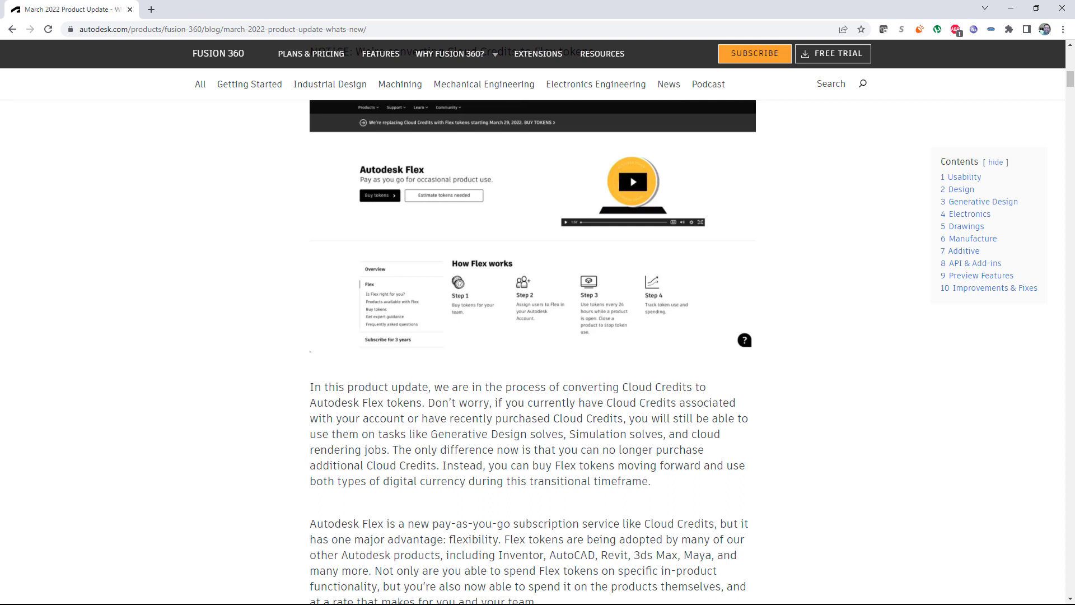
scroll(533, 322, down, 1)
scroll(533, 322, down, 1)
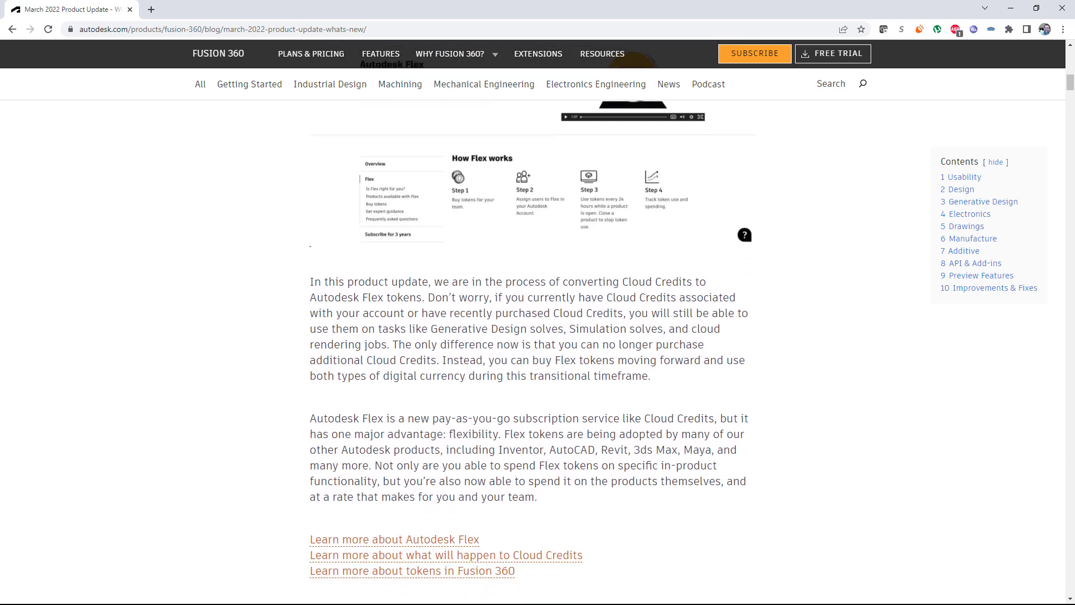
scroll(534, 322, down, 2)
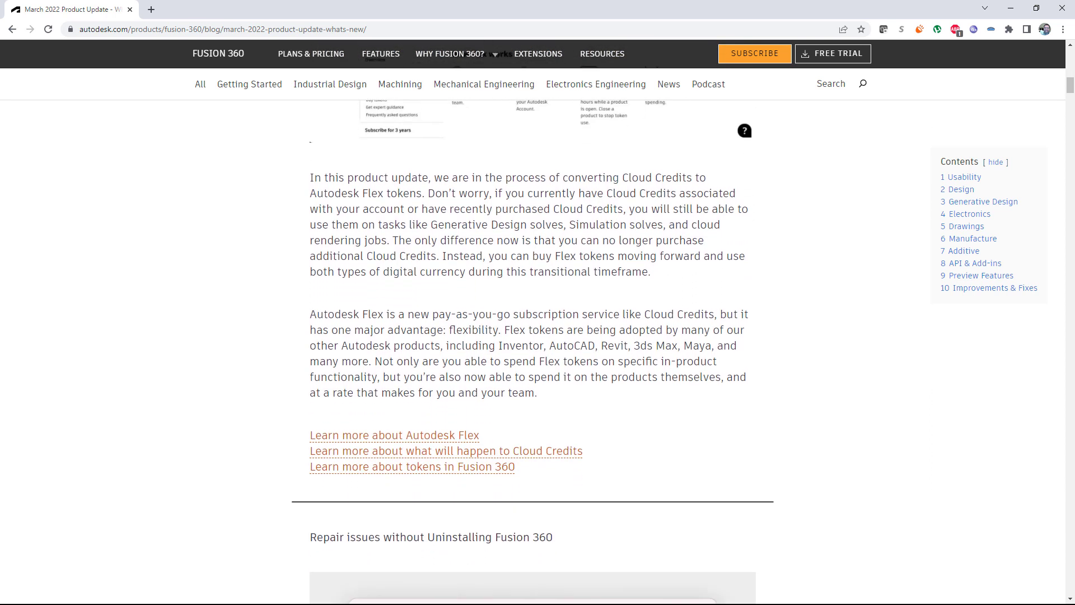